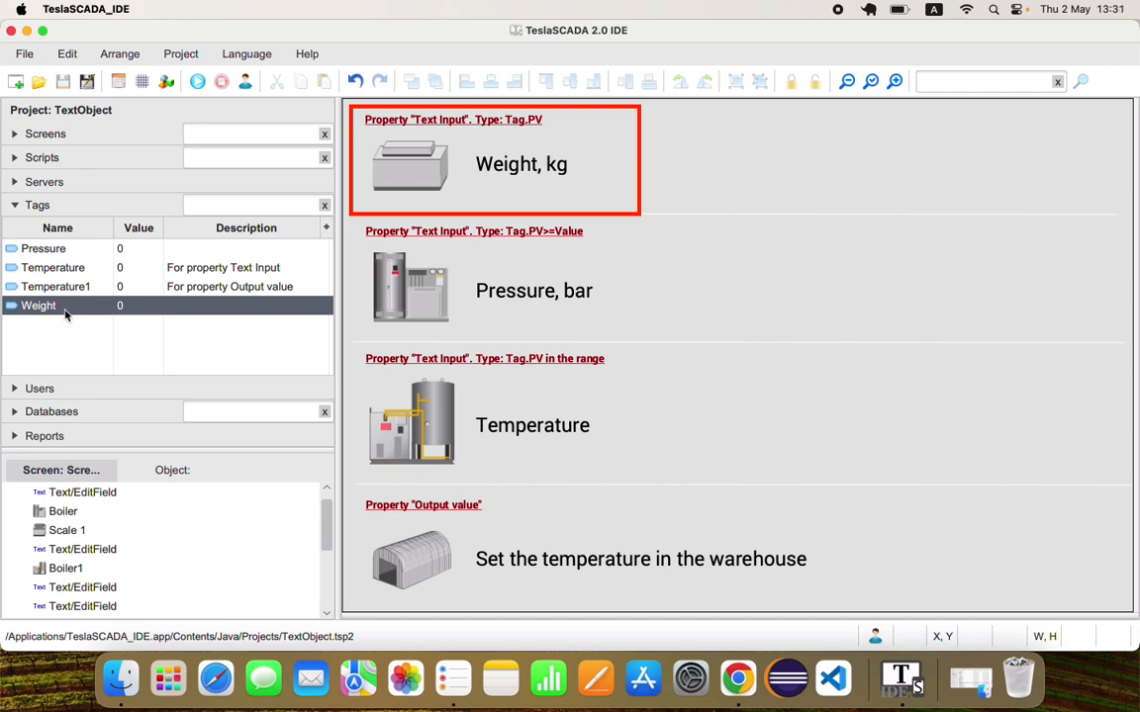
Review the Text input settings of the "Weight, kg" text object, including its available comparison types, and close its properties.
left_click(558, 166)
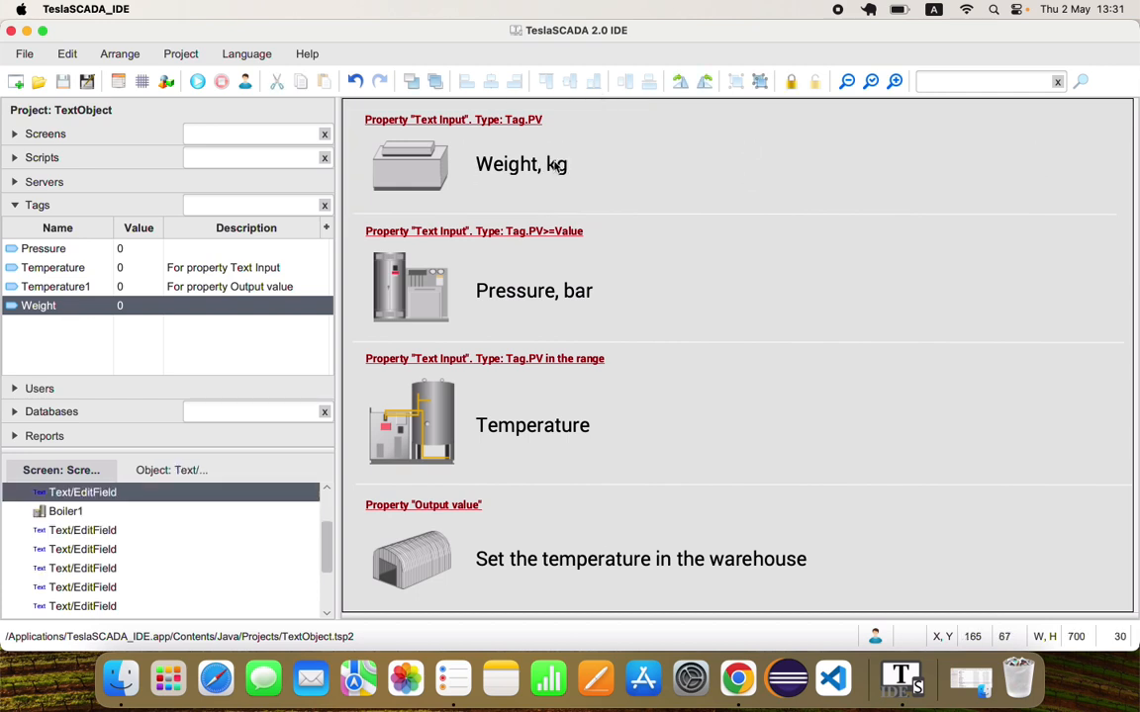
double_click(556, 165)
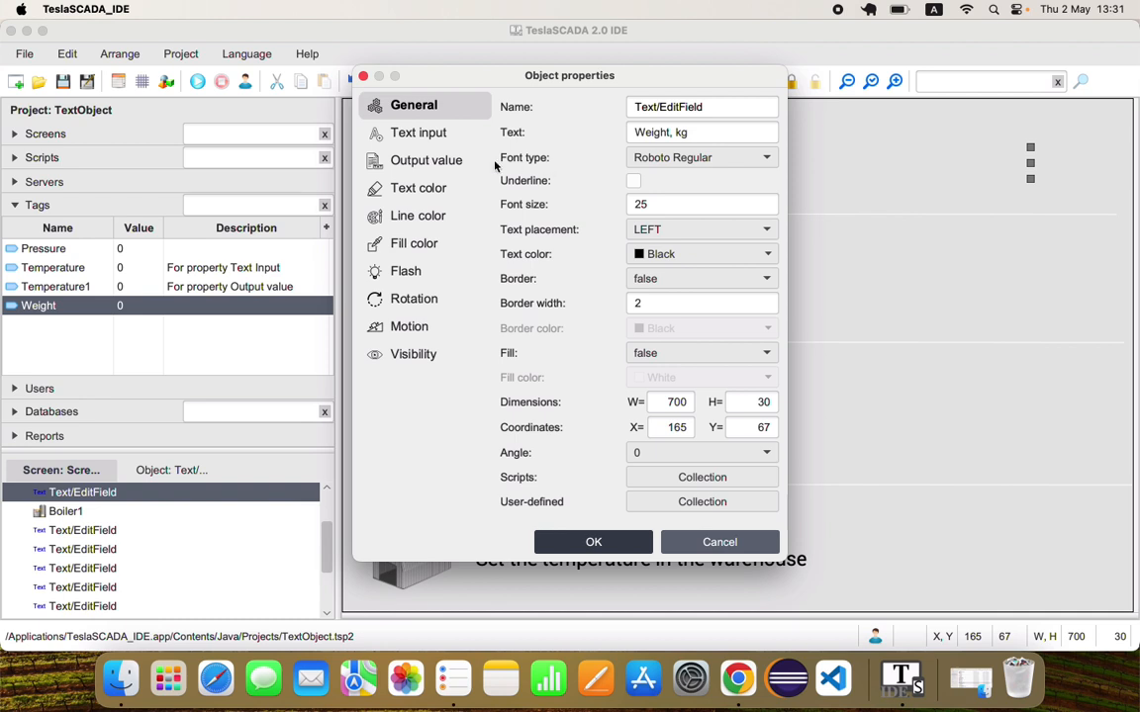
left_click(411, 134)
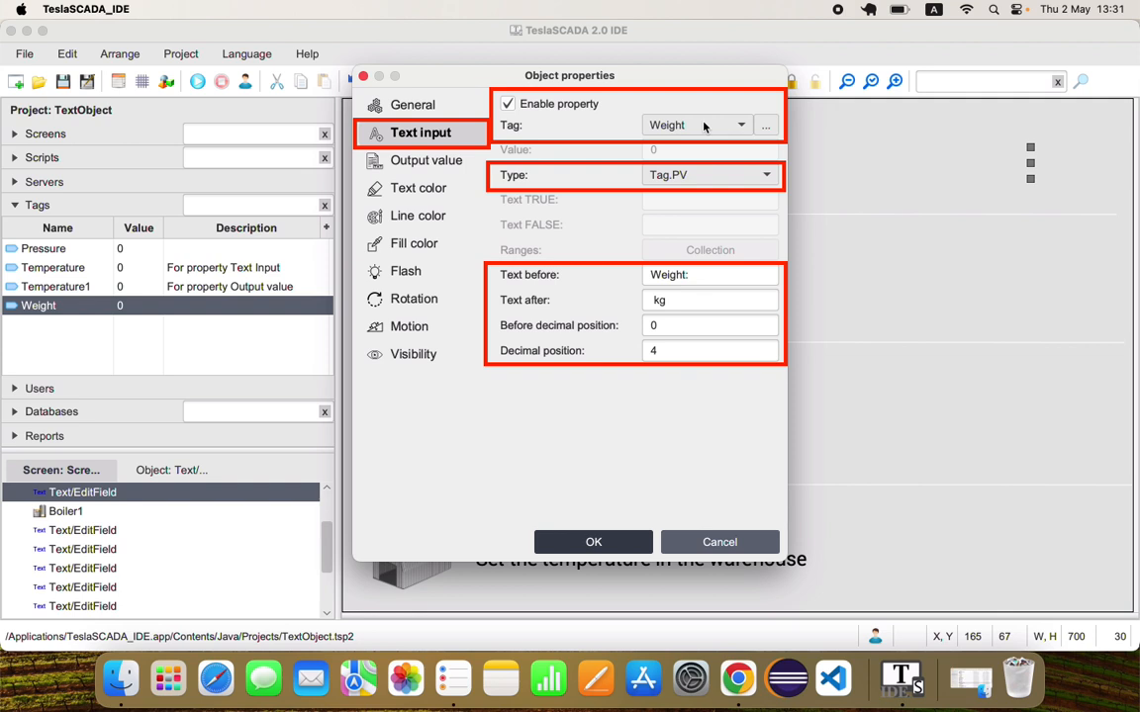
left_click(768, 175)
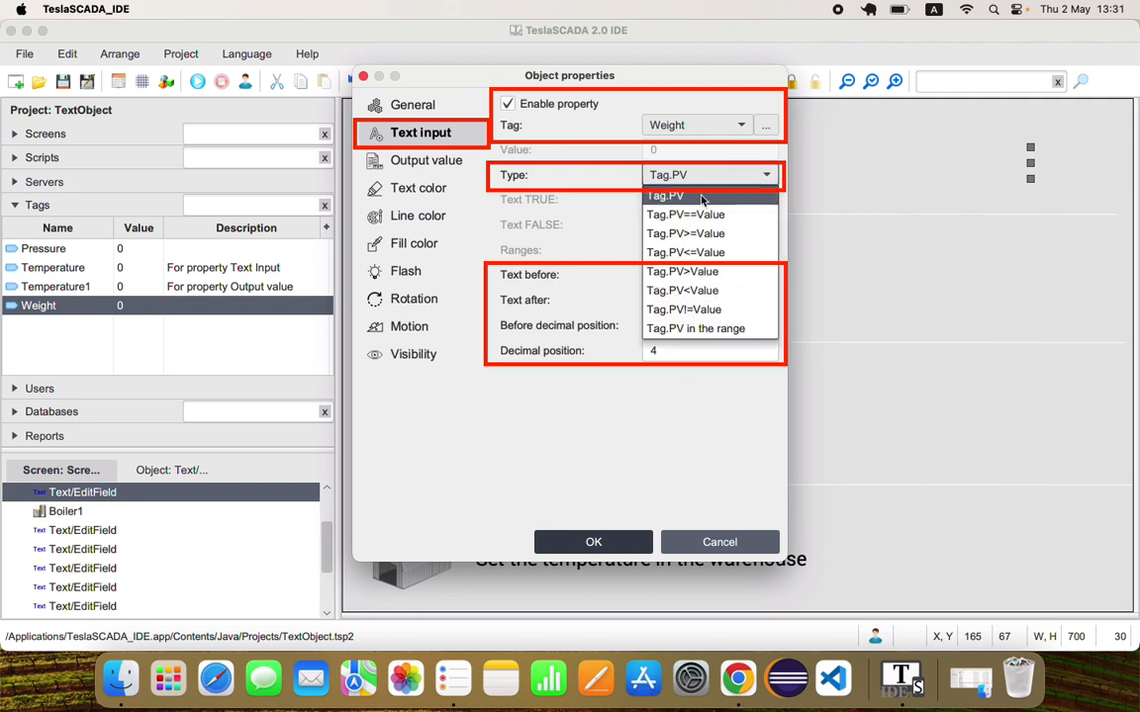
left_click(529, 436)
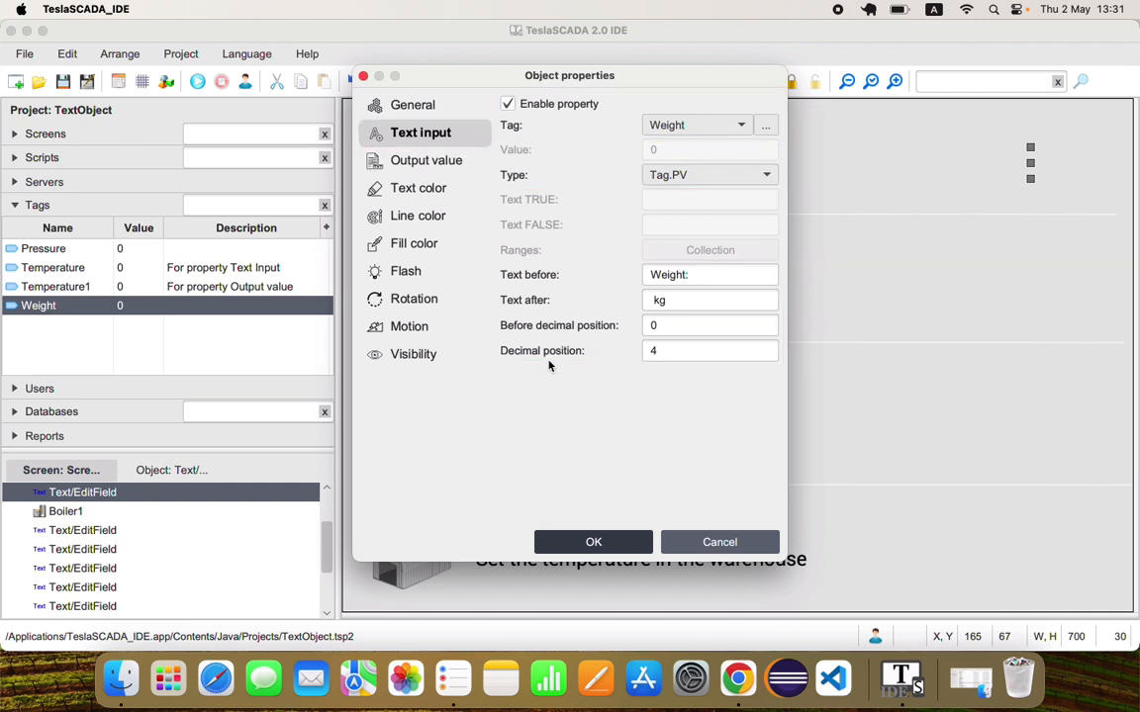
left_click(633, 541)
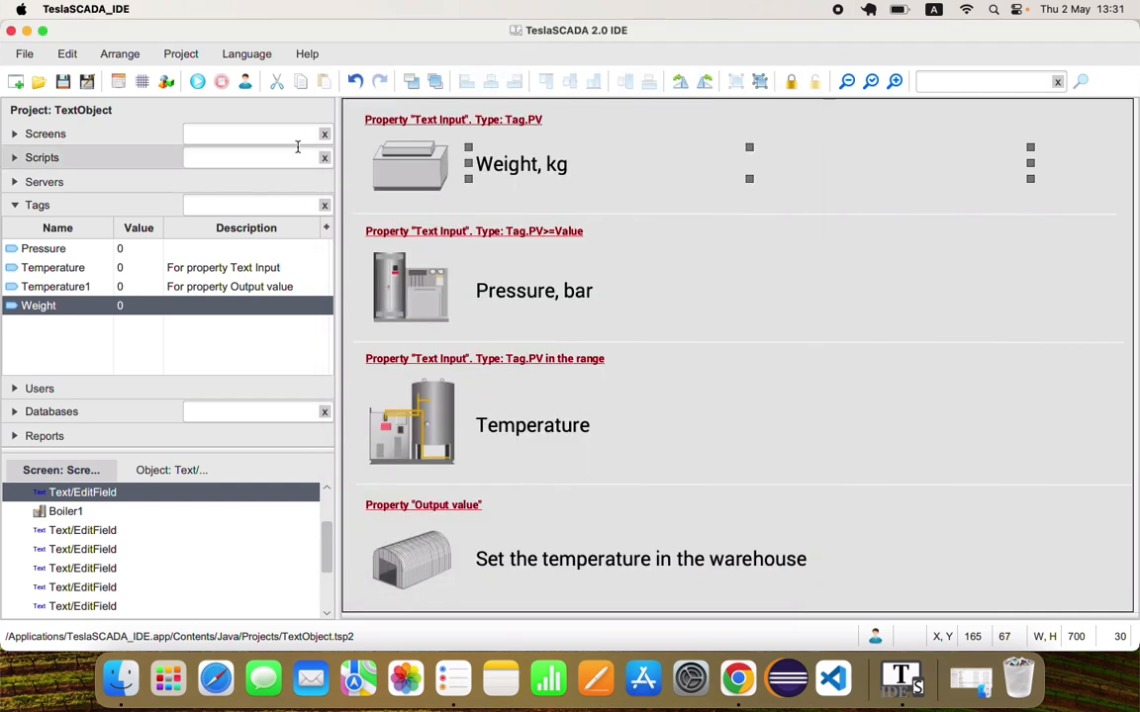
Run the project and set the Weight tag's value to 45.
left_click(199, 83)
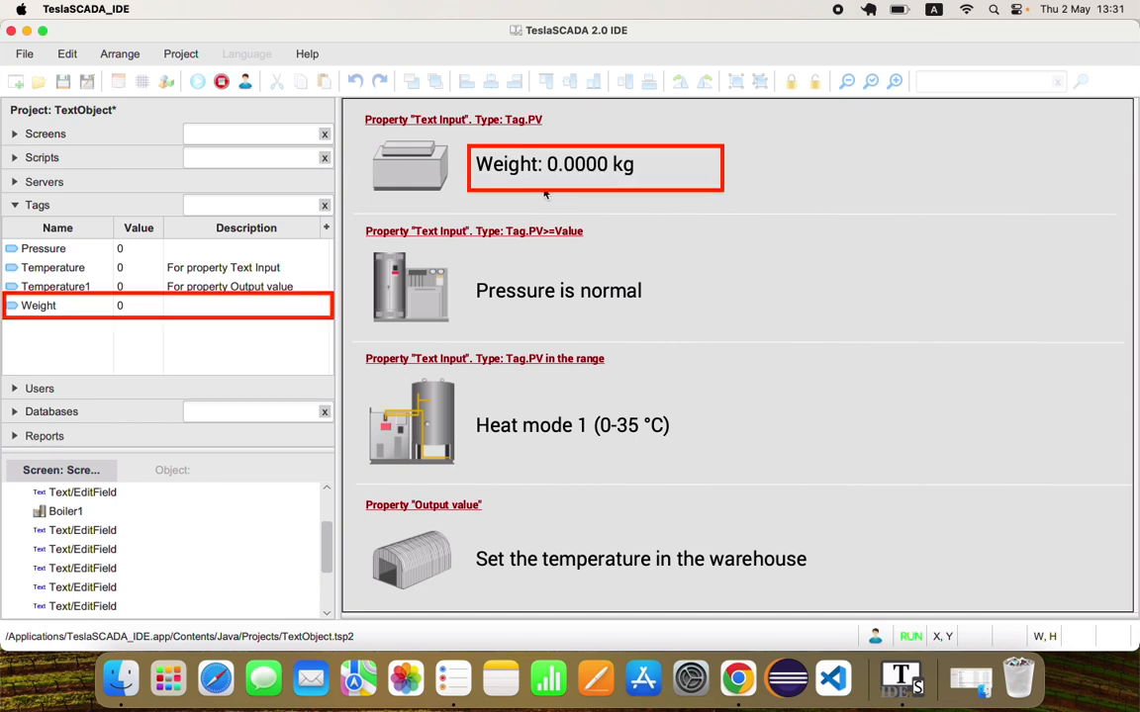
double_click(42, 309)
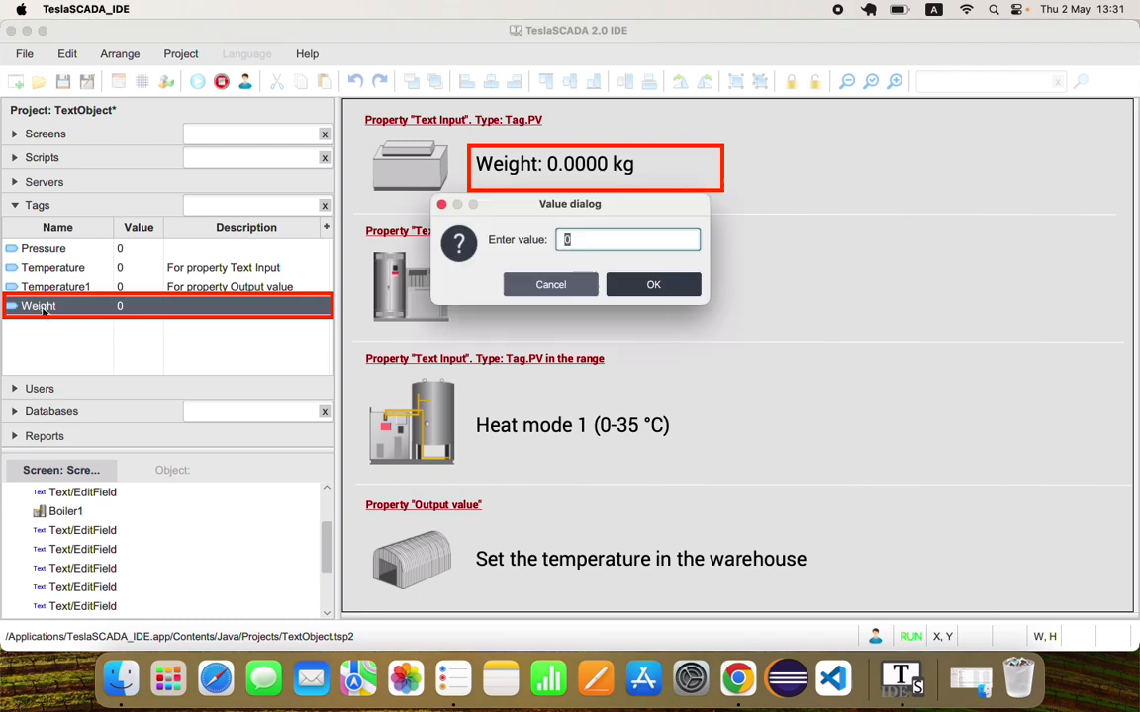
type("45")
key("Return")
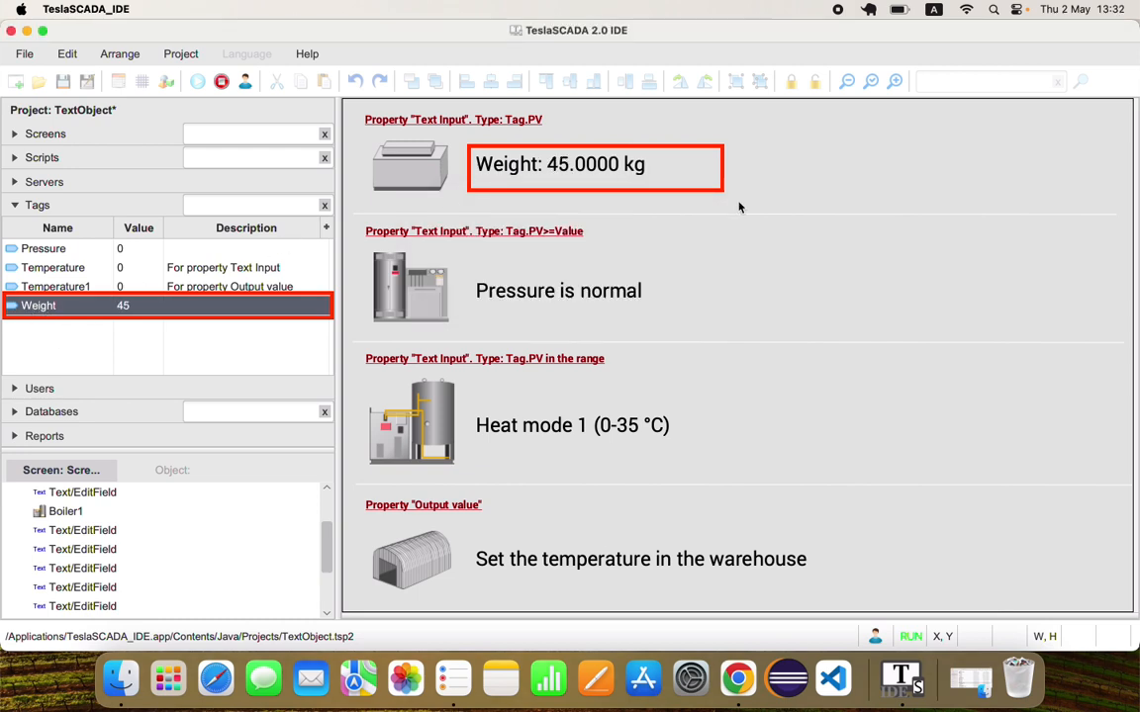
Set the Weight tag's value to 200 and stop the running project.
double_click(27, 307)
type("200")
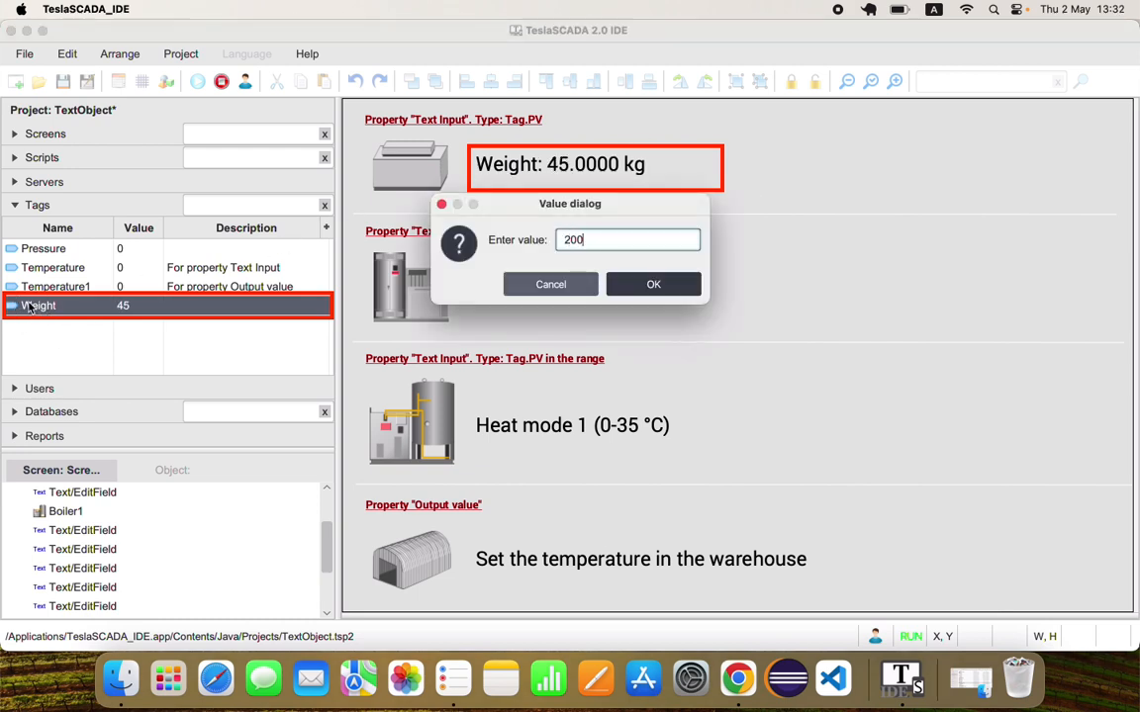
left_click(653, 287)
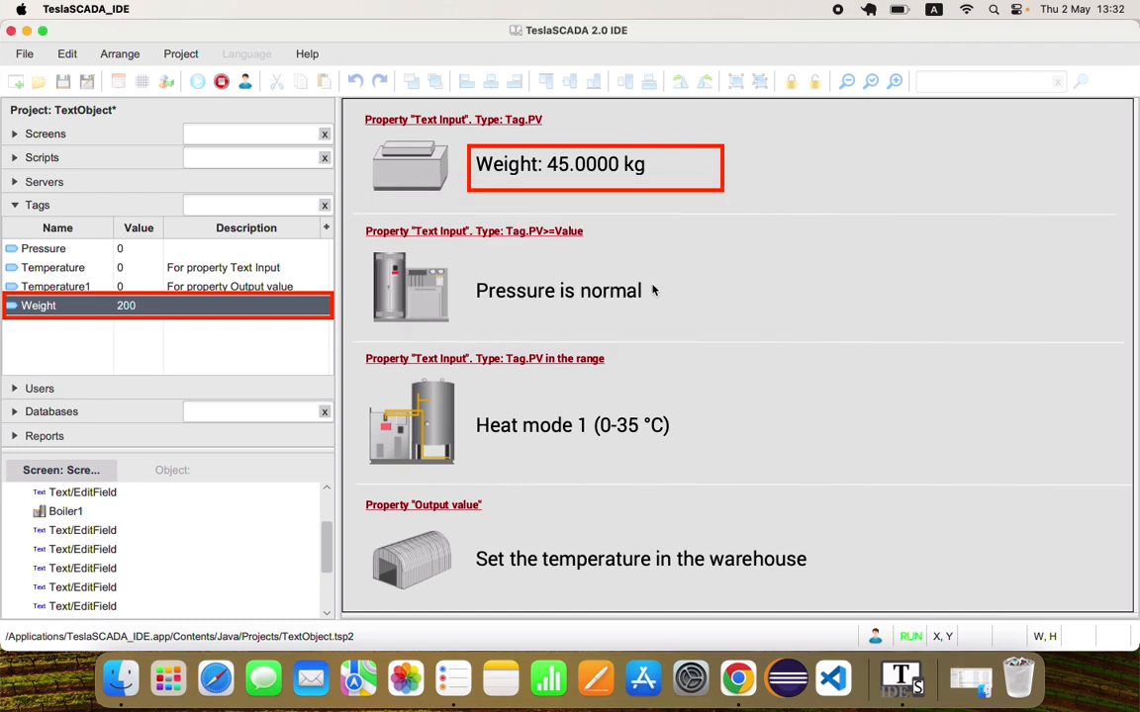
left_click(221, 84)
left_click(496, 325)
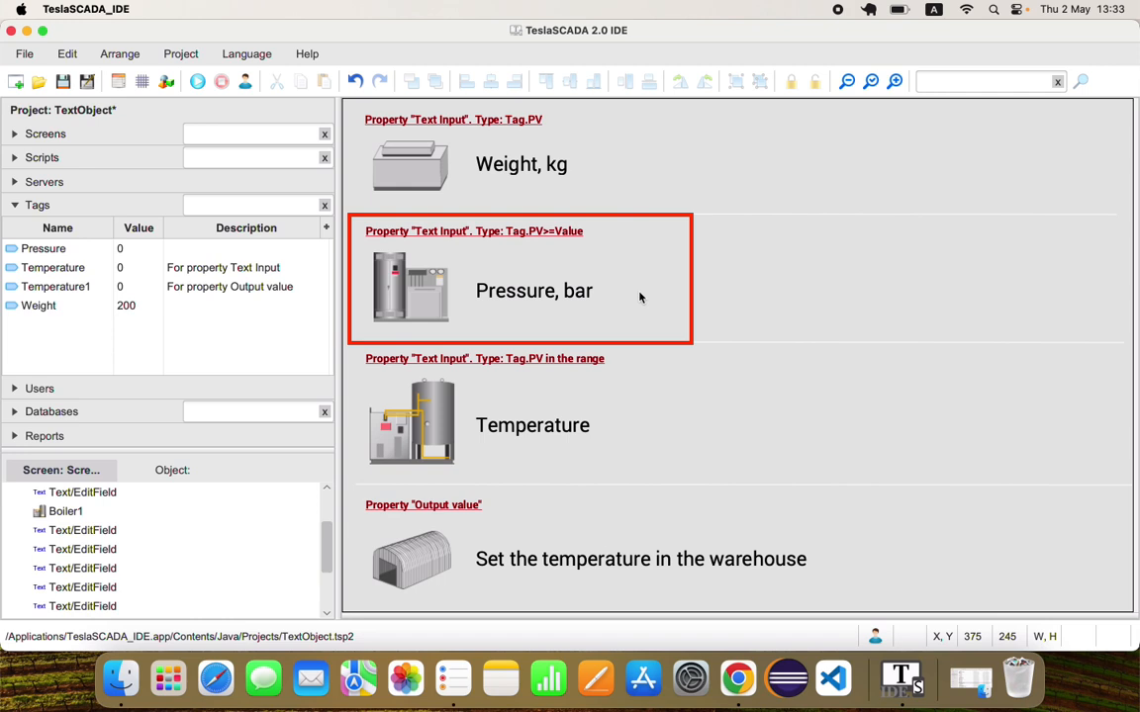
Open the Text input property of the "Pressure, bar" text object and choose the type Tag.PV>=Value.
left_click(518, 294)
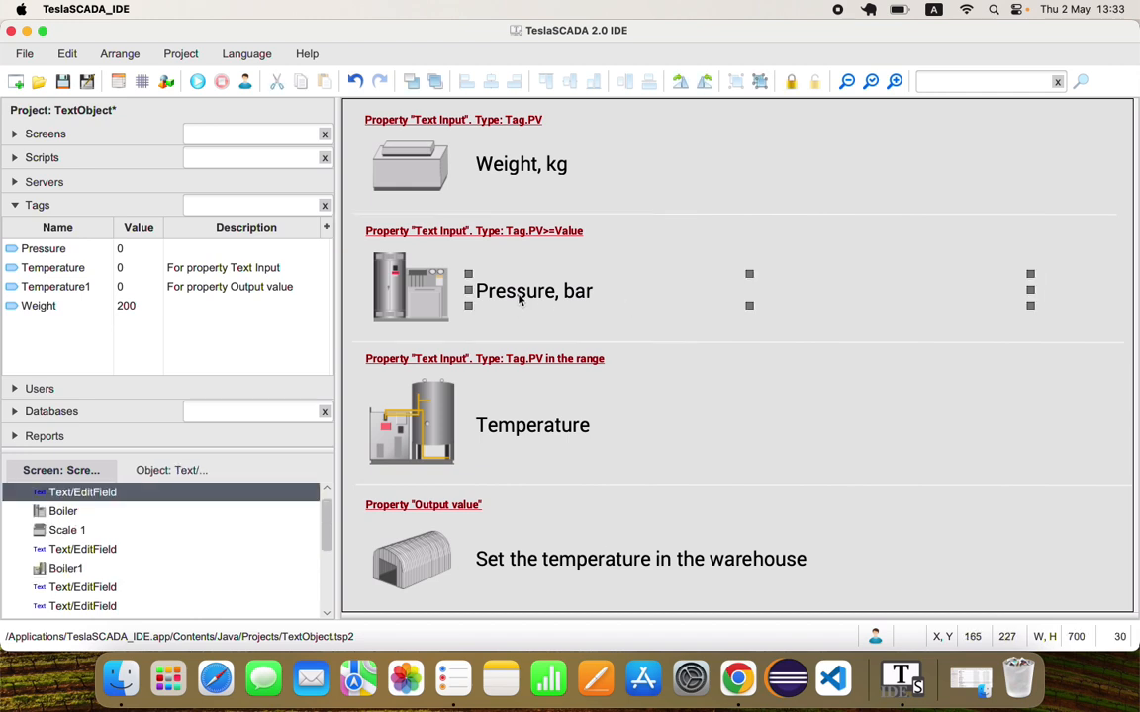
double_click(516, 298)
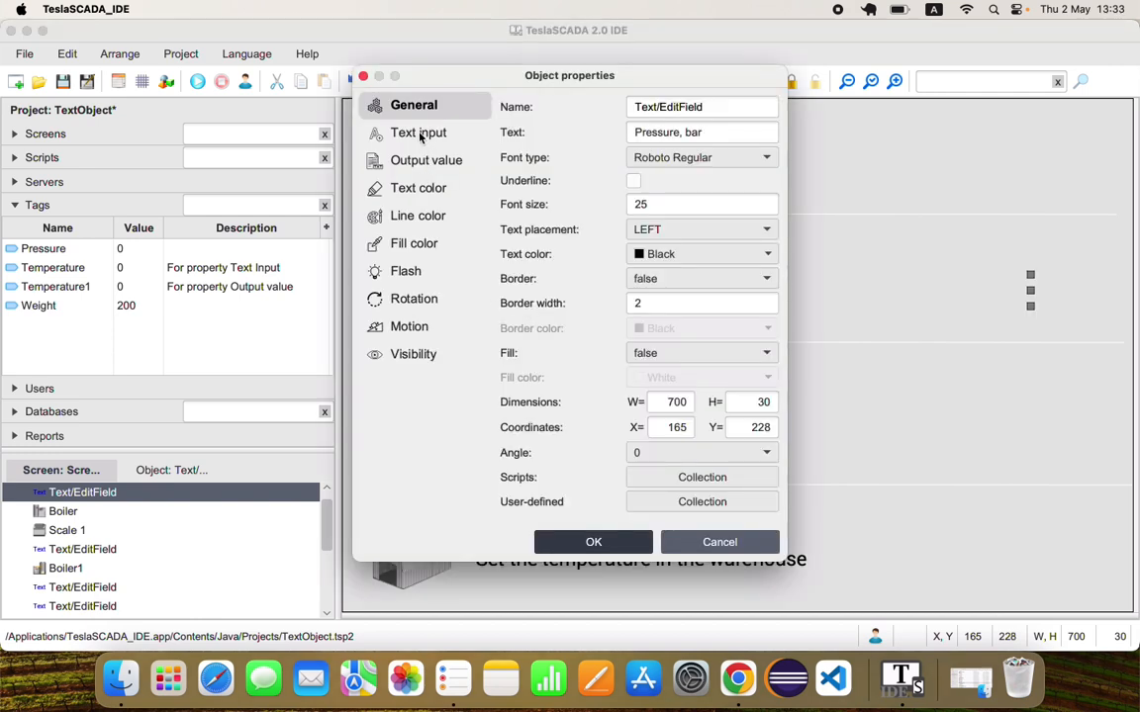
left_click(420, 138)
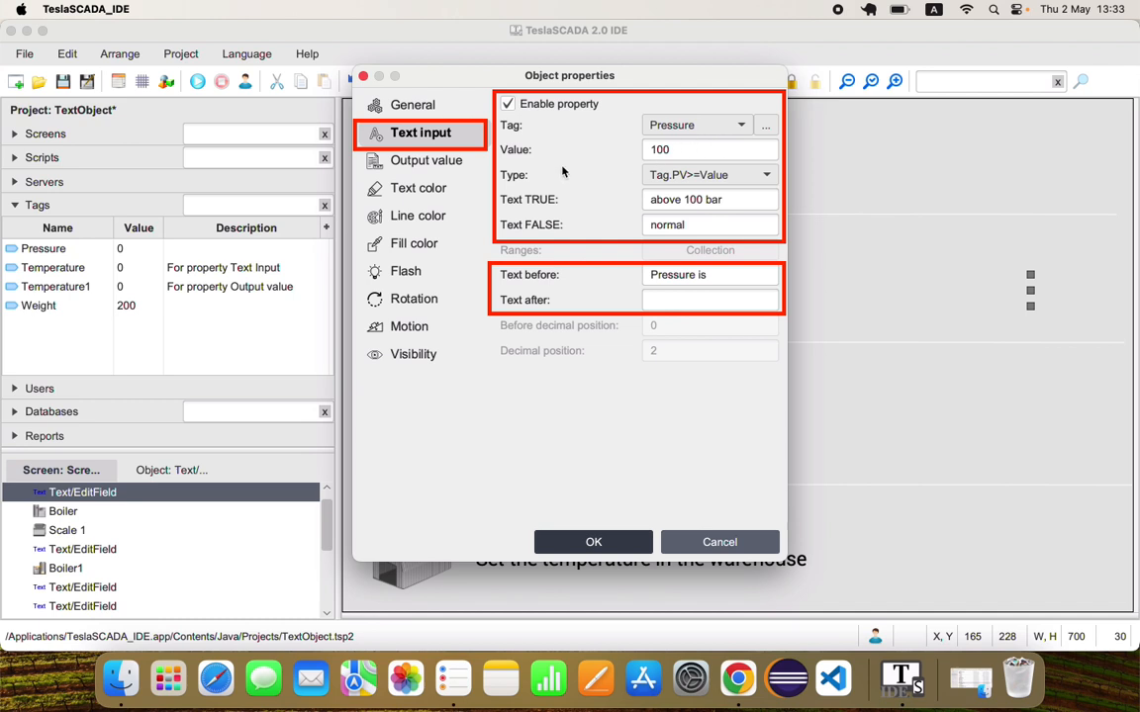
left_click(768, 176)
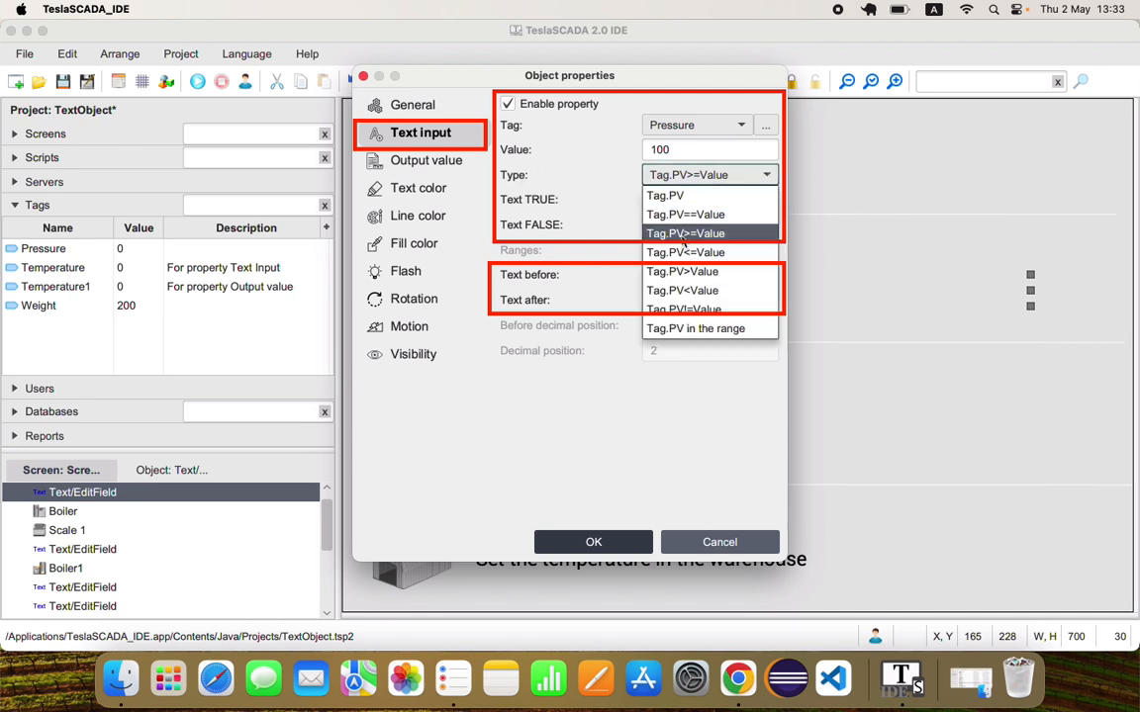
left_click(683, 235)
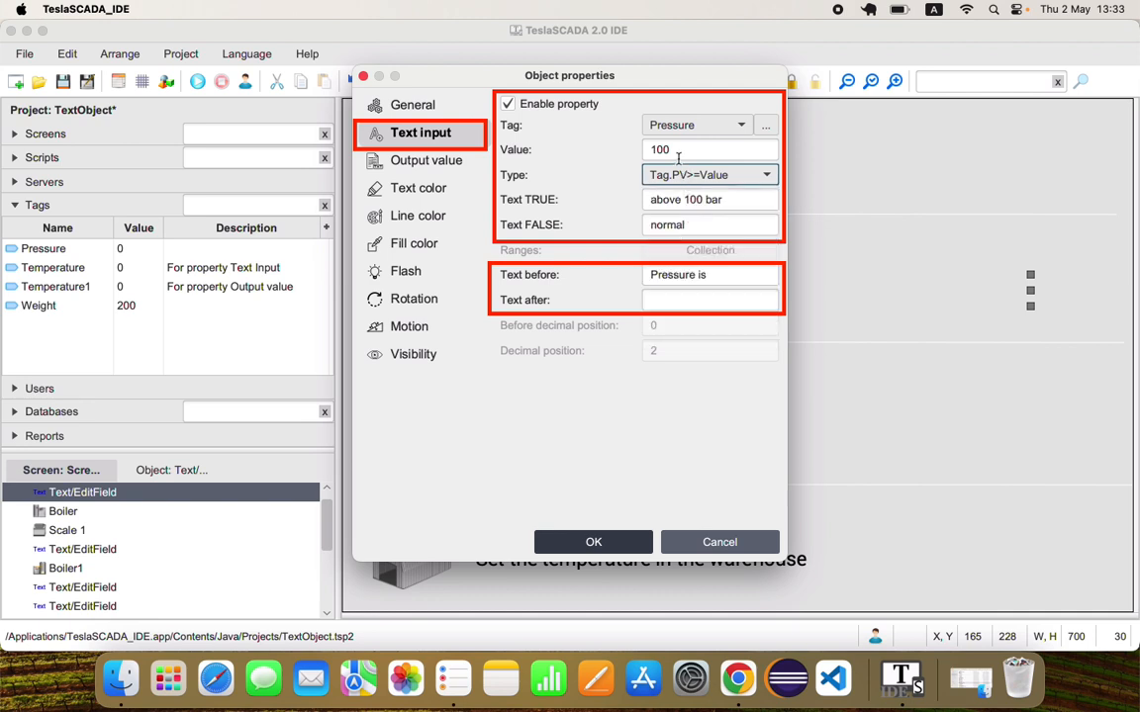
Examine the pressure text's comparison value, its preceding text, and its TRUE and FALSE texts.
left_click(679, 154)
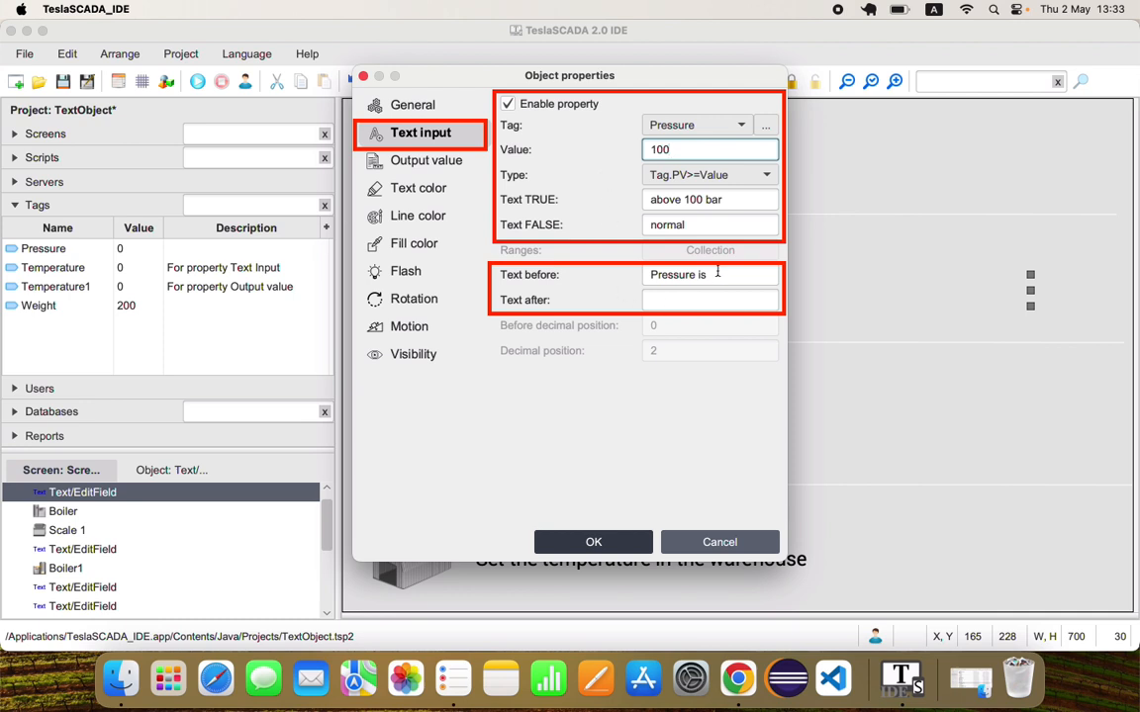
left_click_drag(719, 274, 582, 272)
left_click_drag(742, 202, 591, 211)
left_click_drag(693, 225, 601, 225)
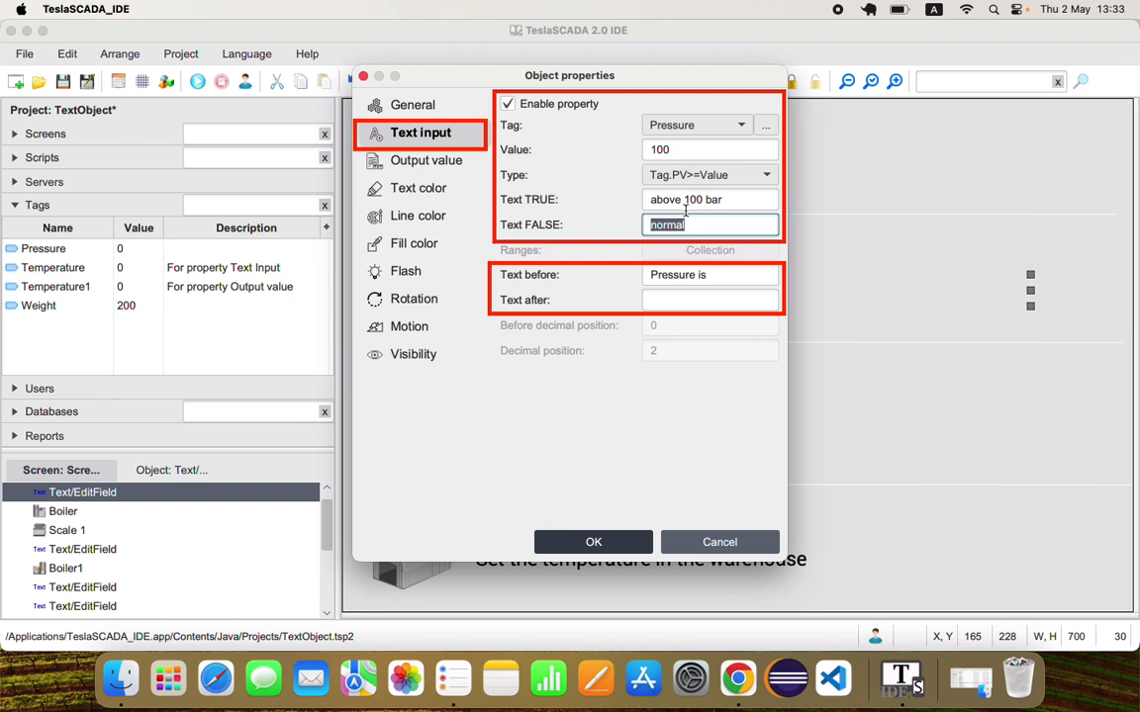
left_click_drag(727, 199, 594, 206)
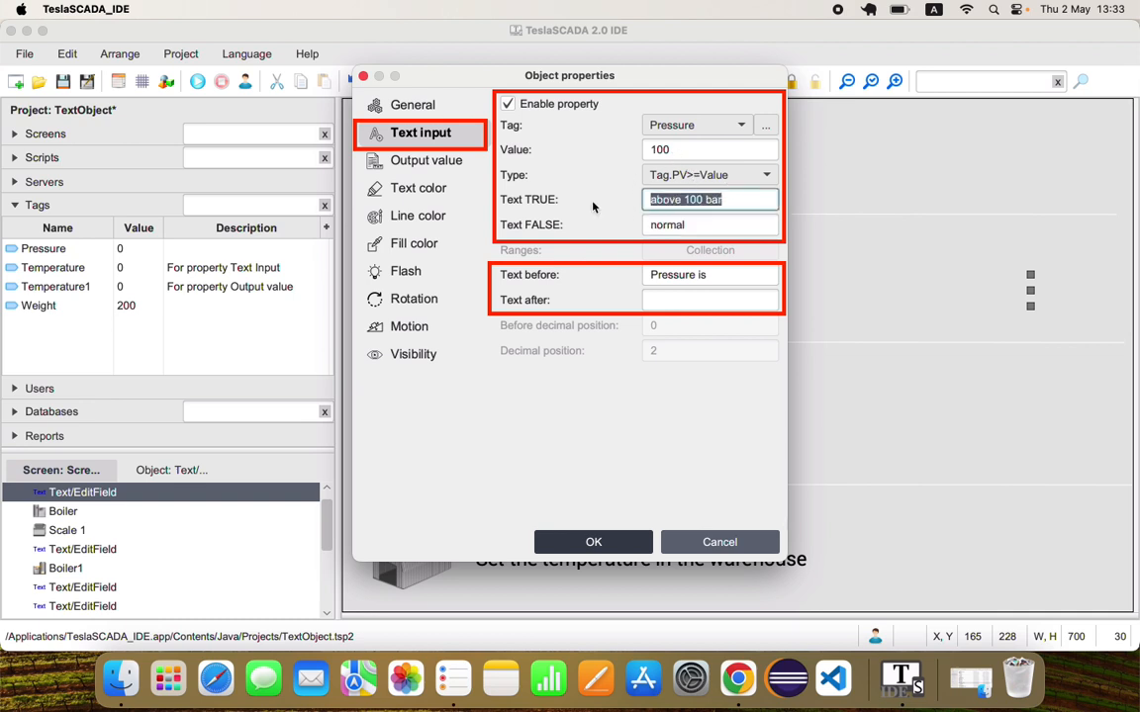
left_click(720, 277)
left_click_drag(723, 200, 614, 205)
left_click_drag(716, 277, 645, 278)
left_click(673, 225)
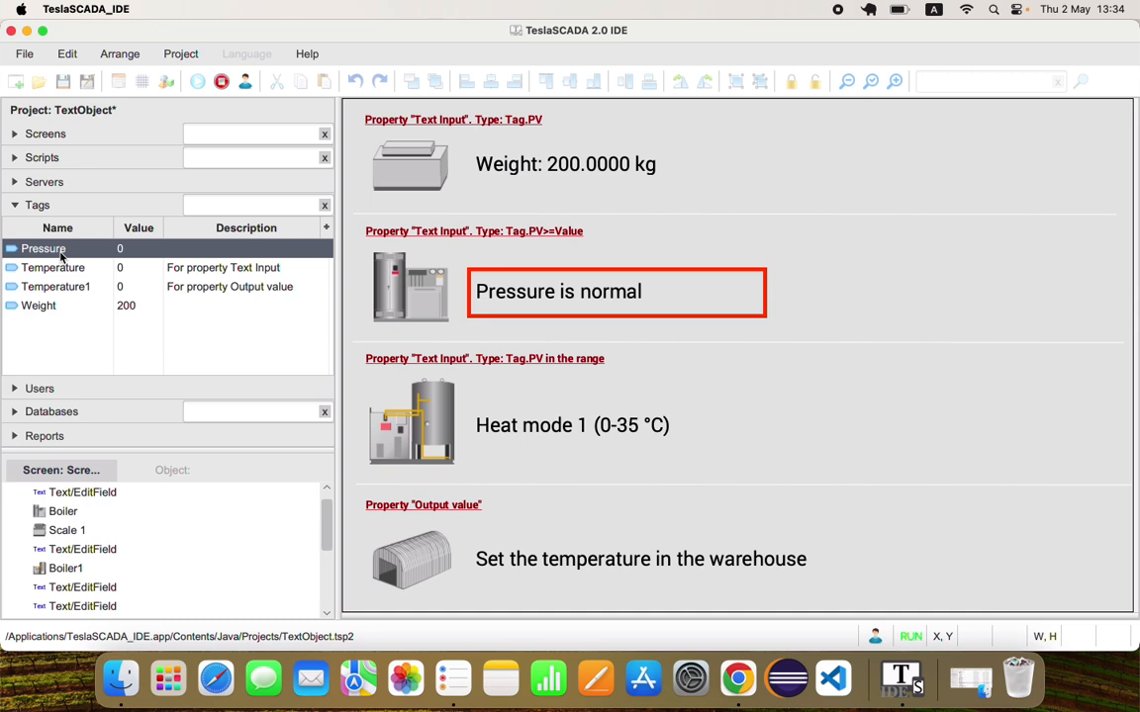
Set the Pressure tag's value to 50 in the running project.
double_click(44, 248)
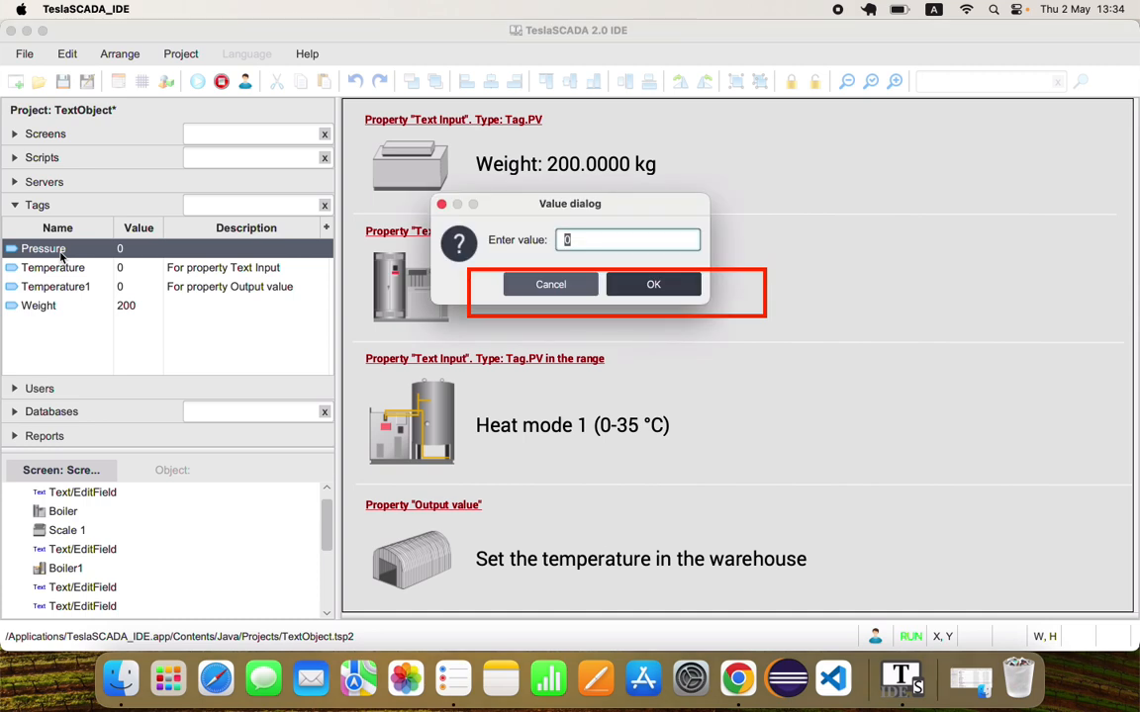
type("50")
key("Return")
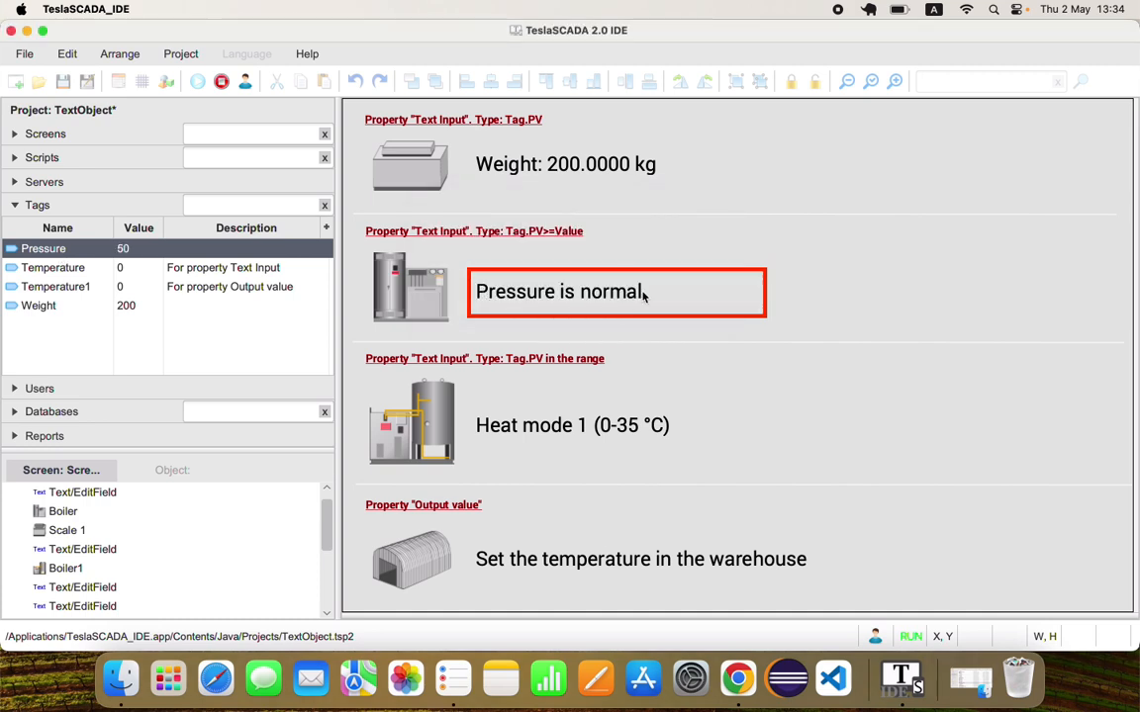
Set the Pressure tag's value to 150 and stop the running project.
double_click(153, 249)
type("150")
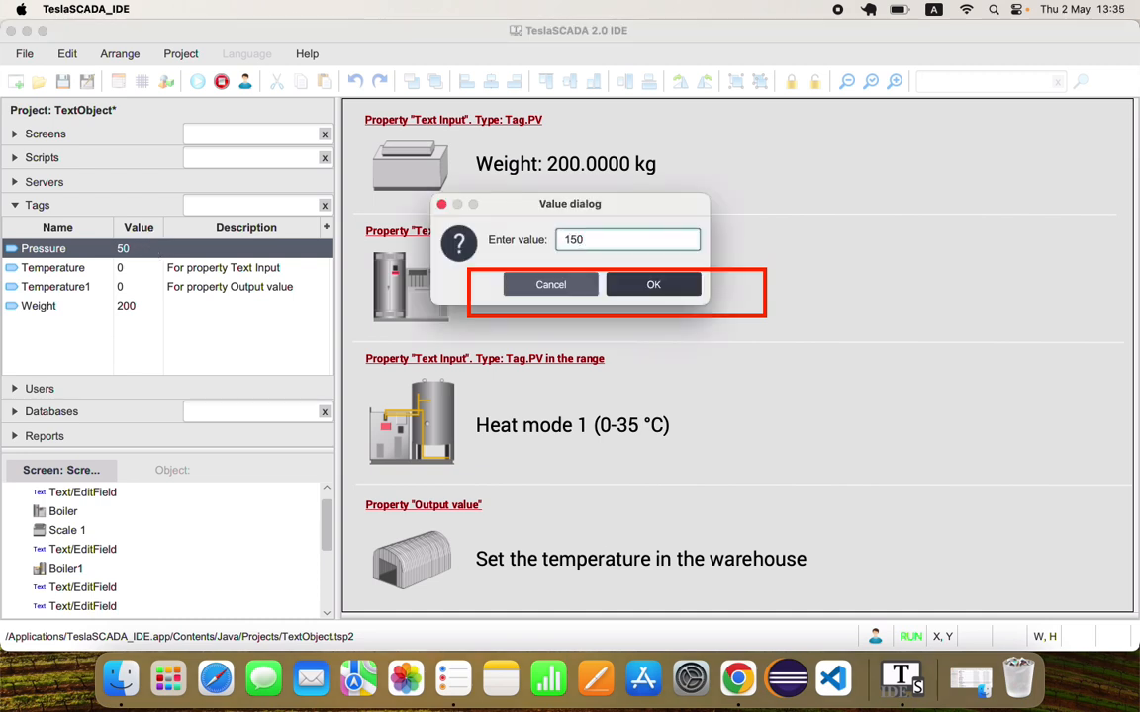
key("Return")
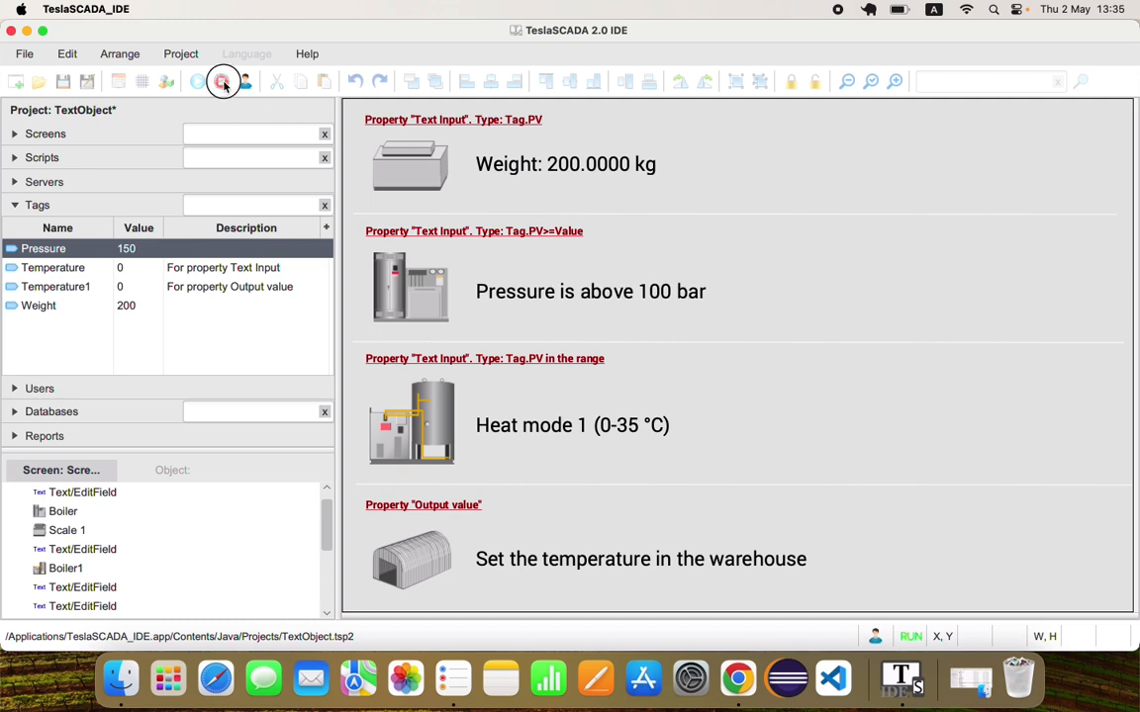
left_click(223, 83)
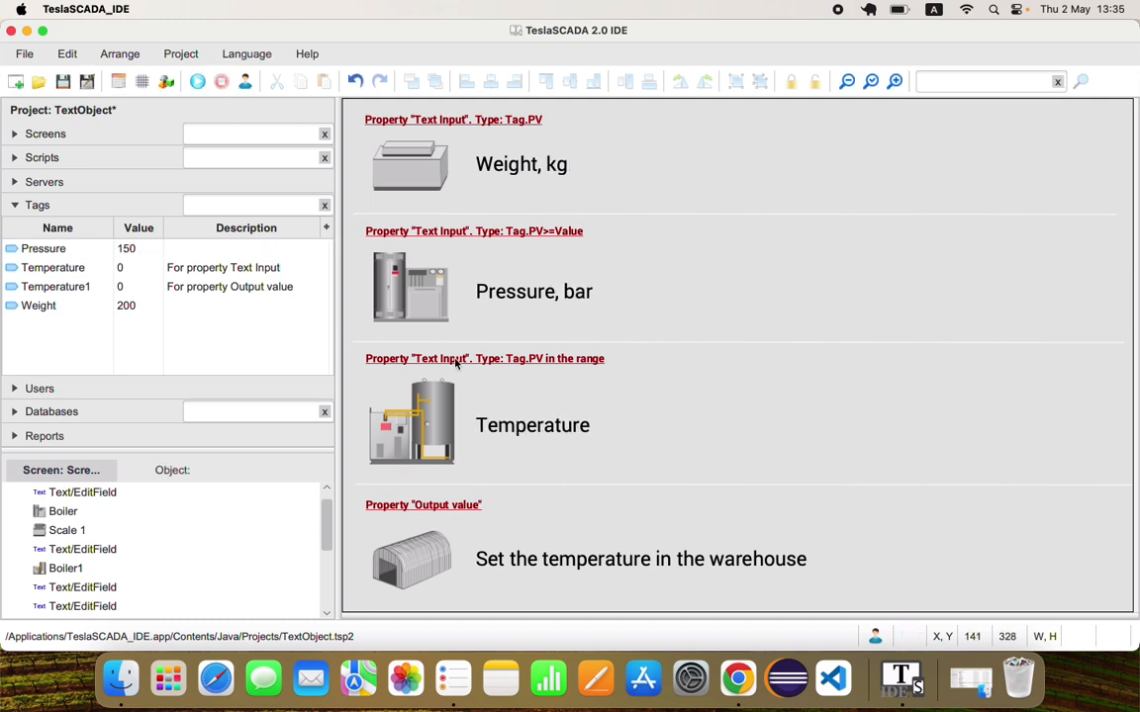
Open the Text input property of the "Temperature" text object and choose the type Tag.PV in the range.
double_click(571, 427)
left_click(432, 139)
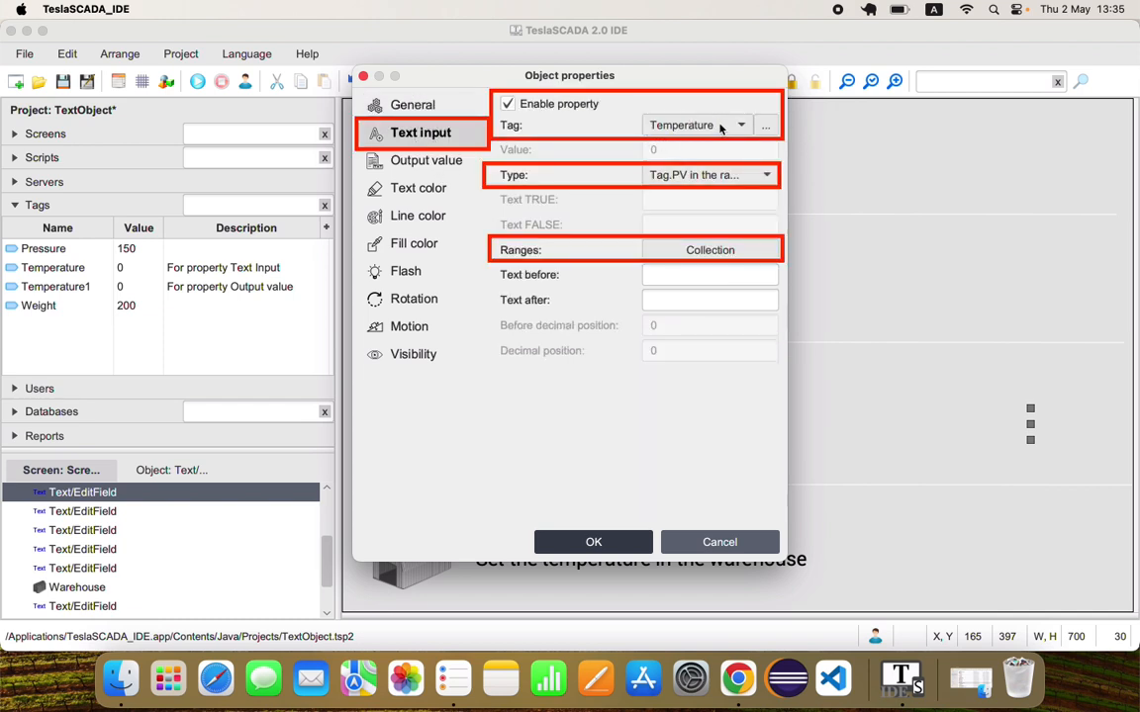
left_click(688, 169)
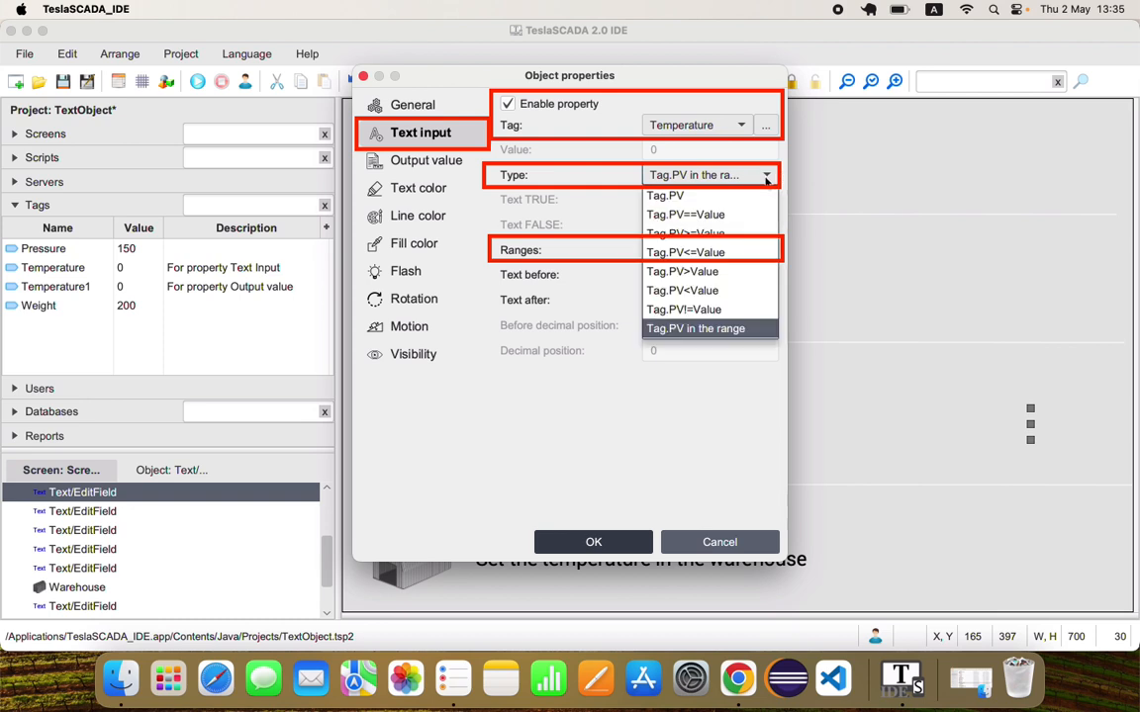
left_click(703, 337)
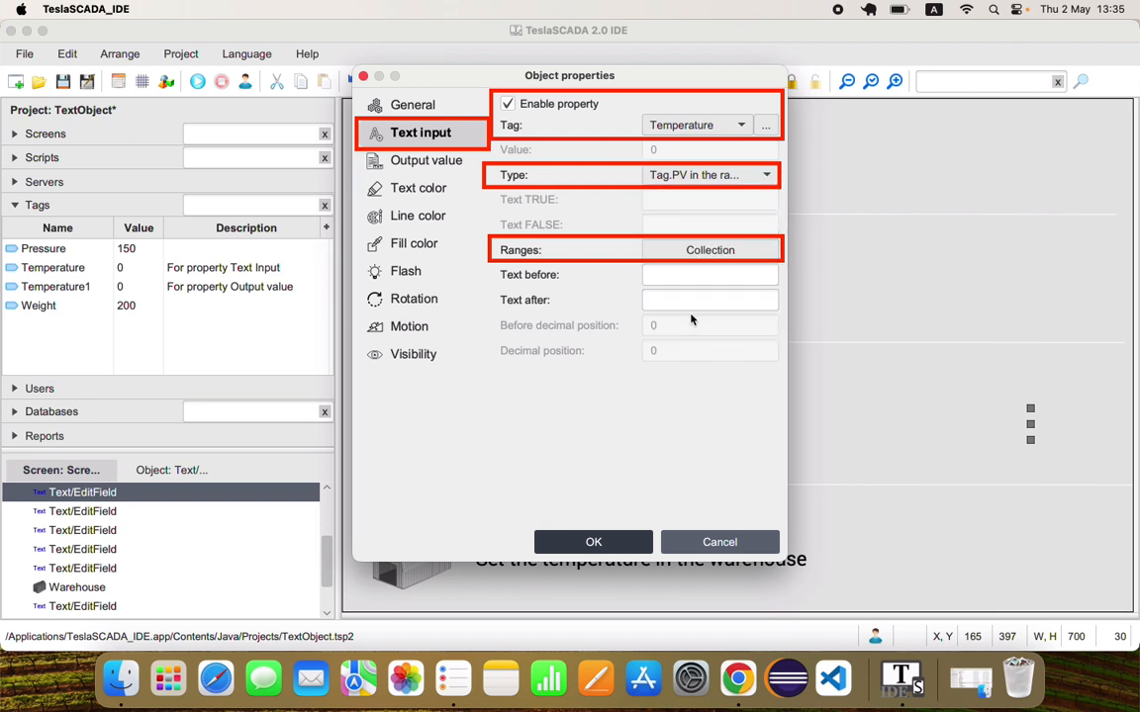
Examine the limits and texts of the three heat mode ranges in the temperature text's collection, and accept the object properties.
left_click(687, 251)
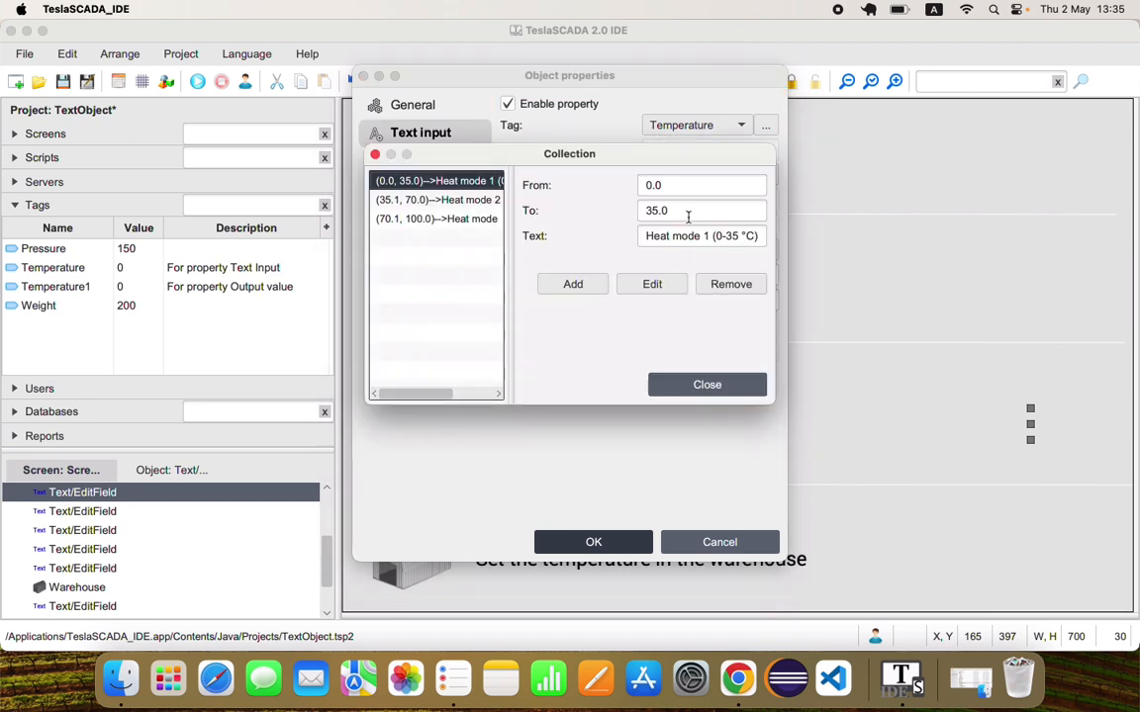
left_click_drag(681, 187, 635, 214)
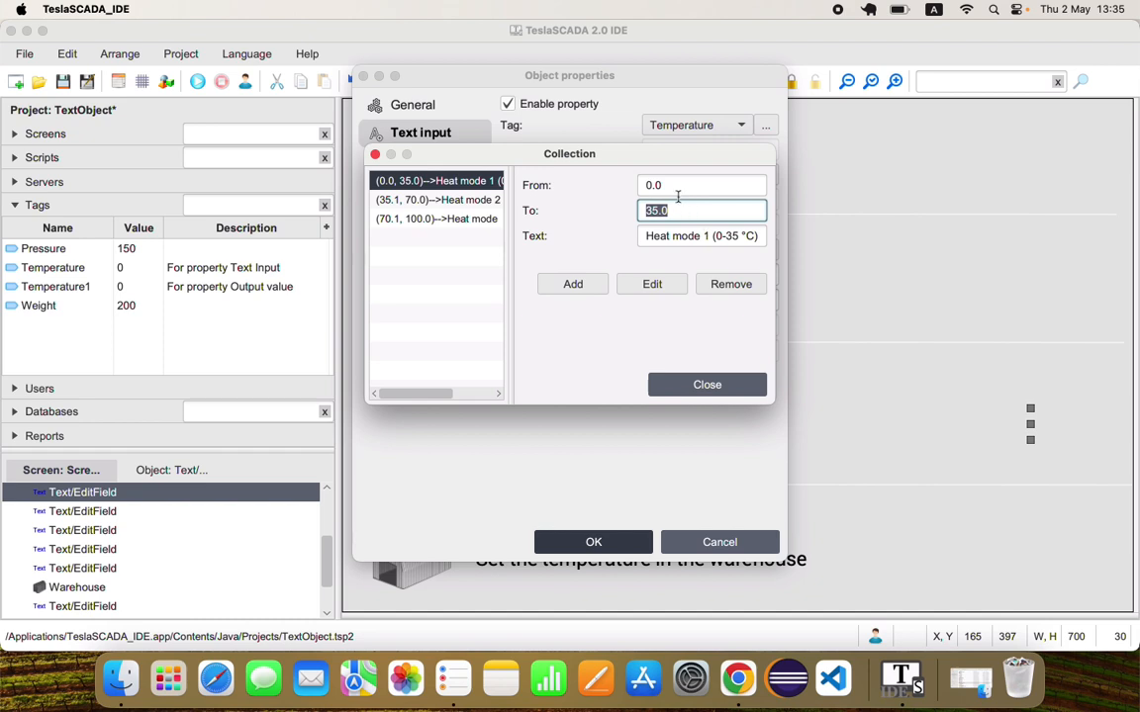
left_click_drag(672, 187, 645, 185)
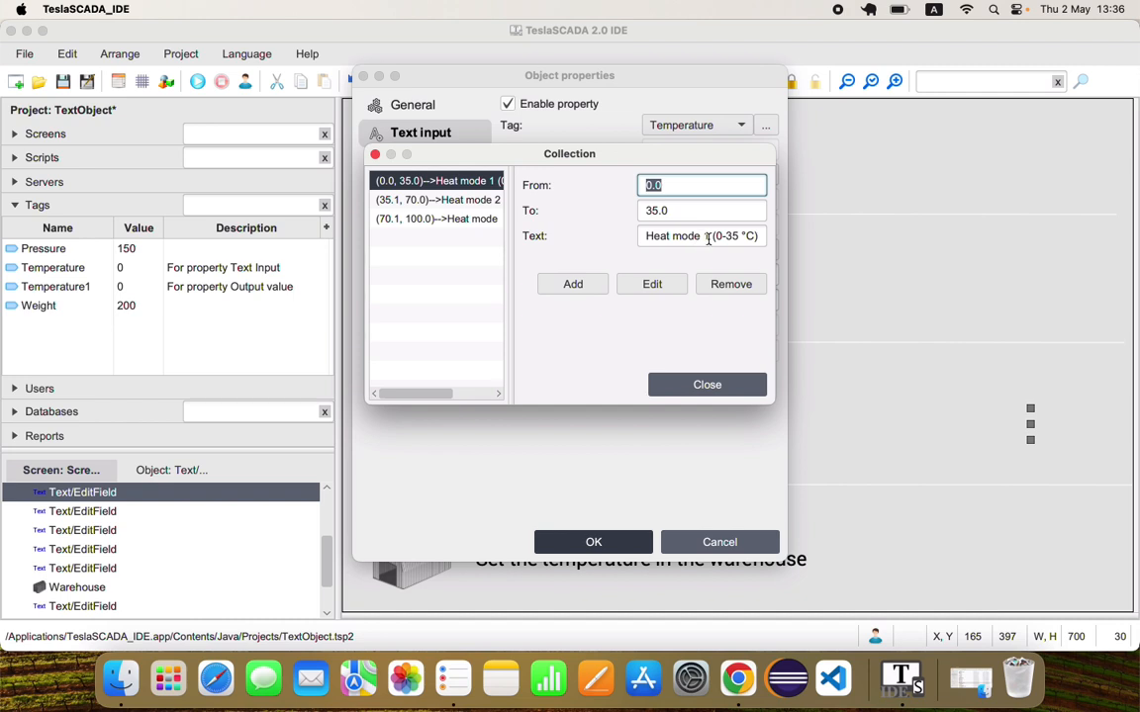
left_click(490, 200)
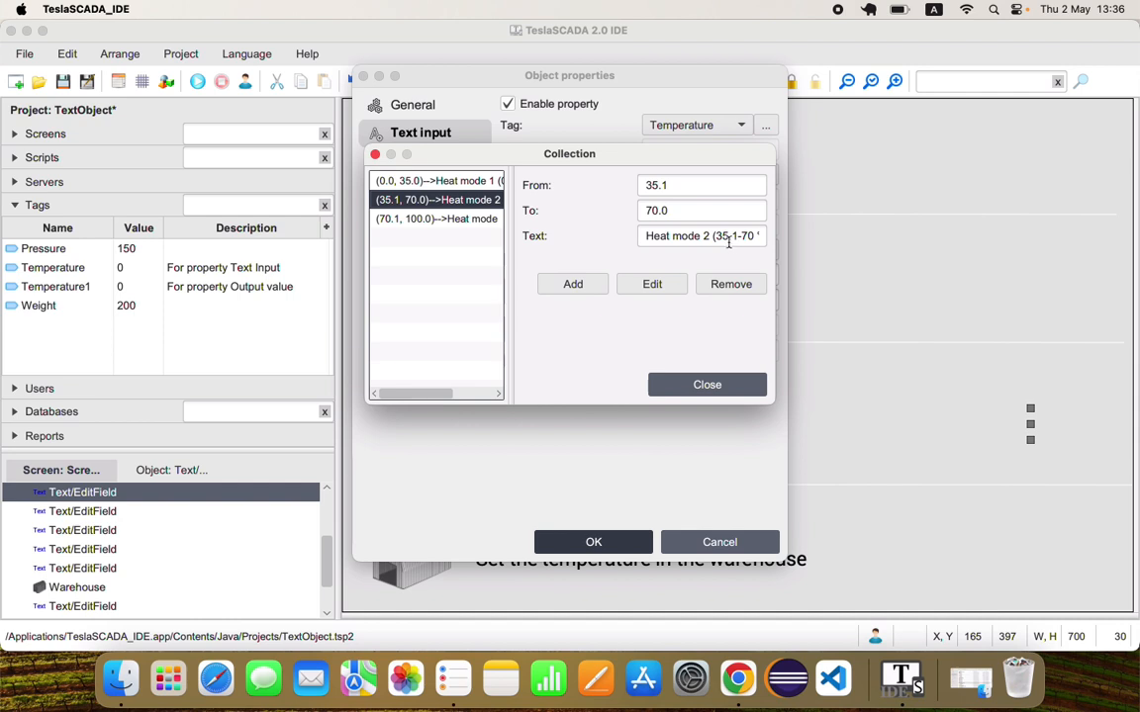
left_click(440, 219)
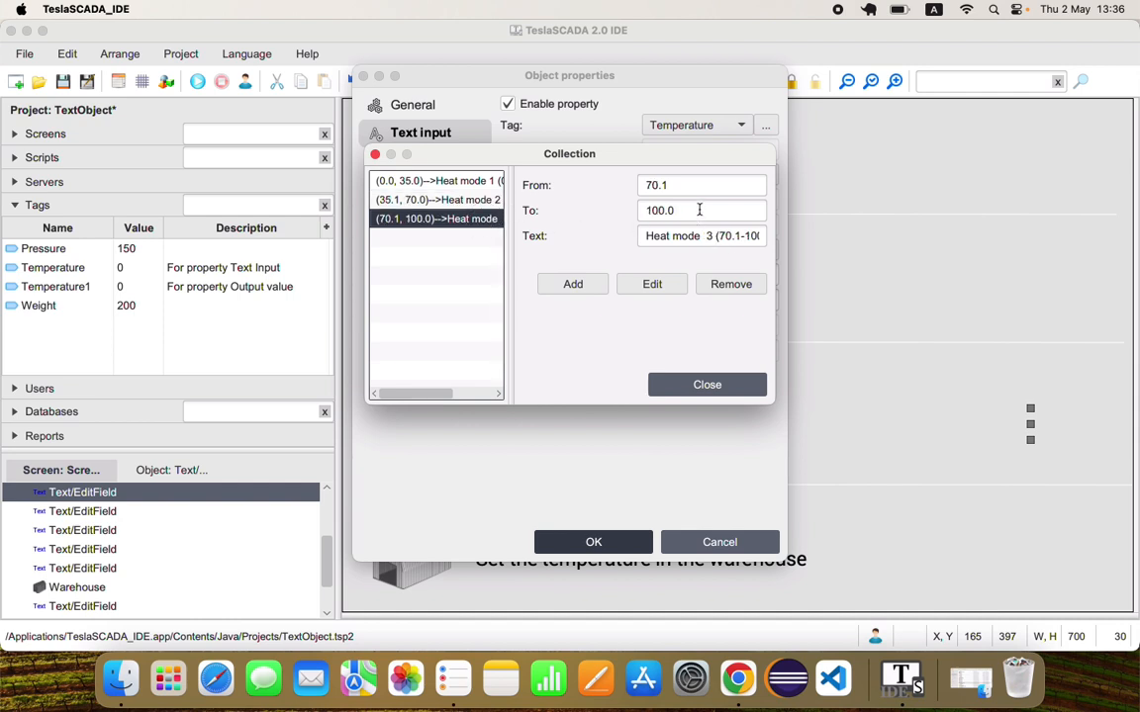
left_click(737, 383)
left_click(614, 546)
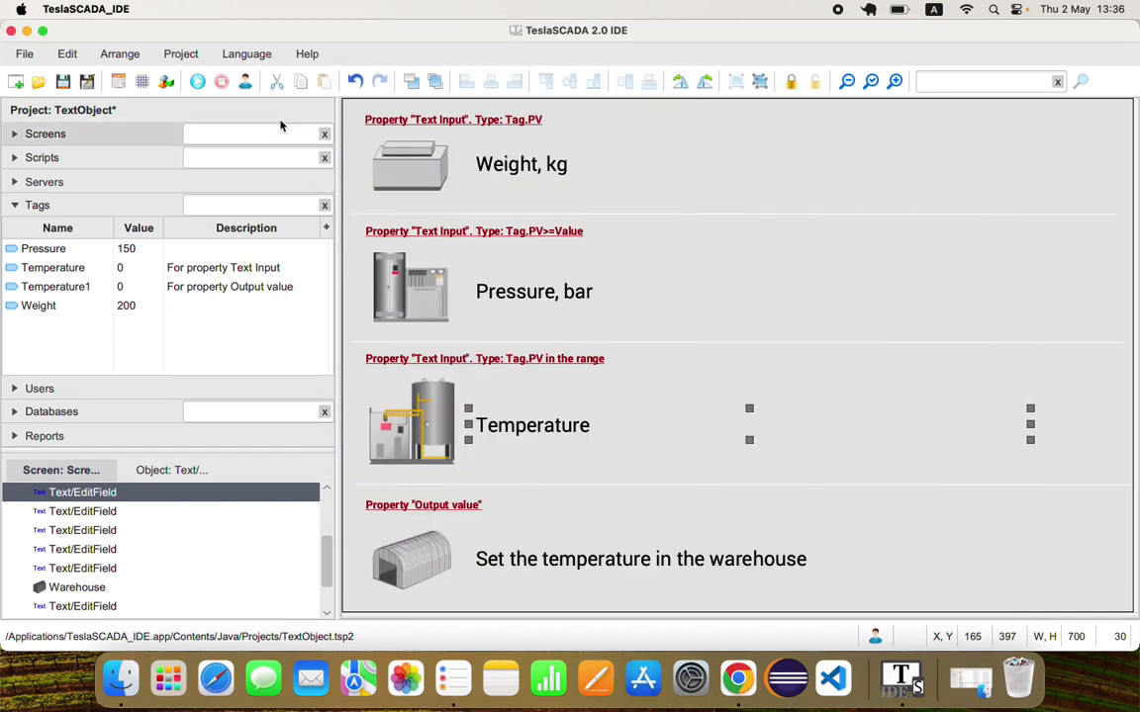
Run the project and set the Temperature tag's value to 20.
left_click(196, 81)
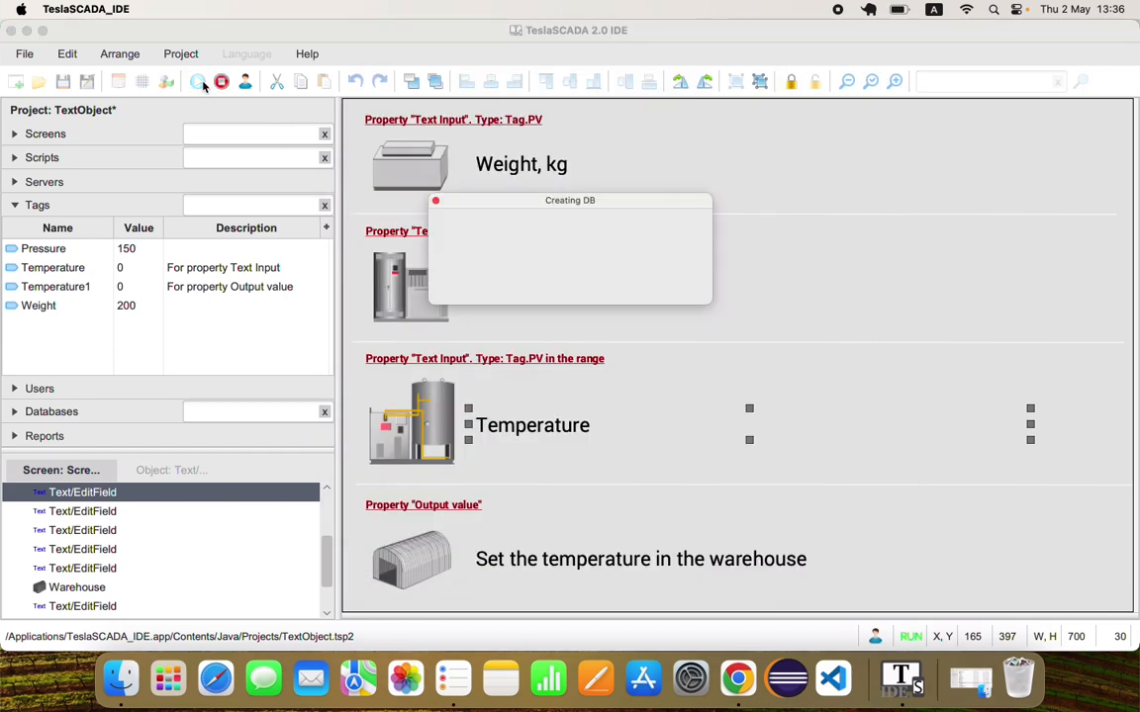
double_click(75, 275)
type("20")
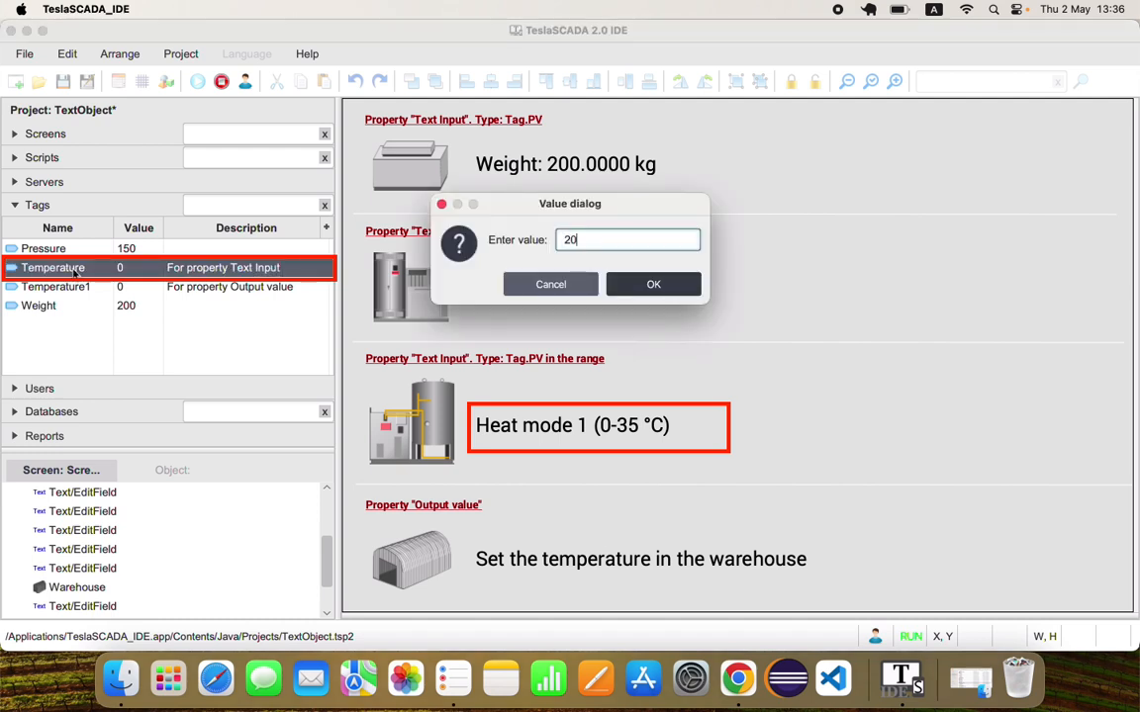
key("Return")
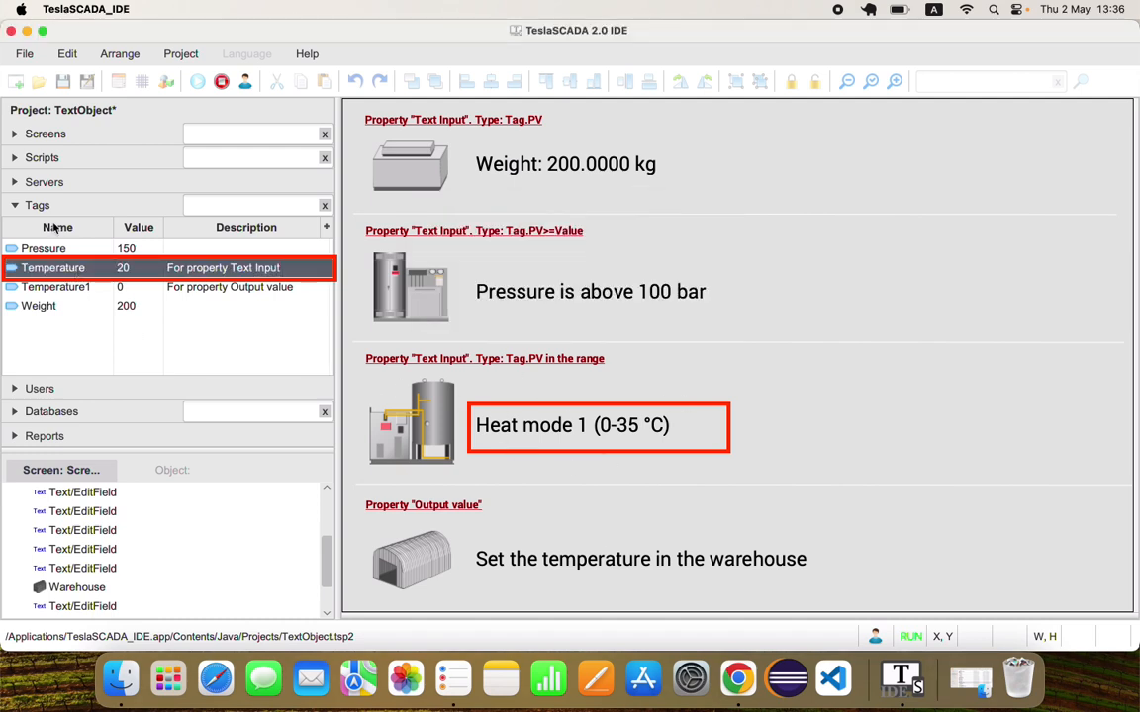
Set the Temperature tag's value to 50 in the running project.
double_click(81, 273)
type("50")
key("Return")
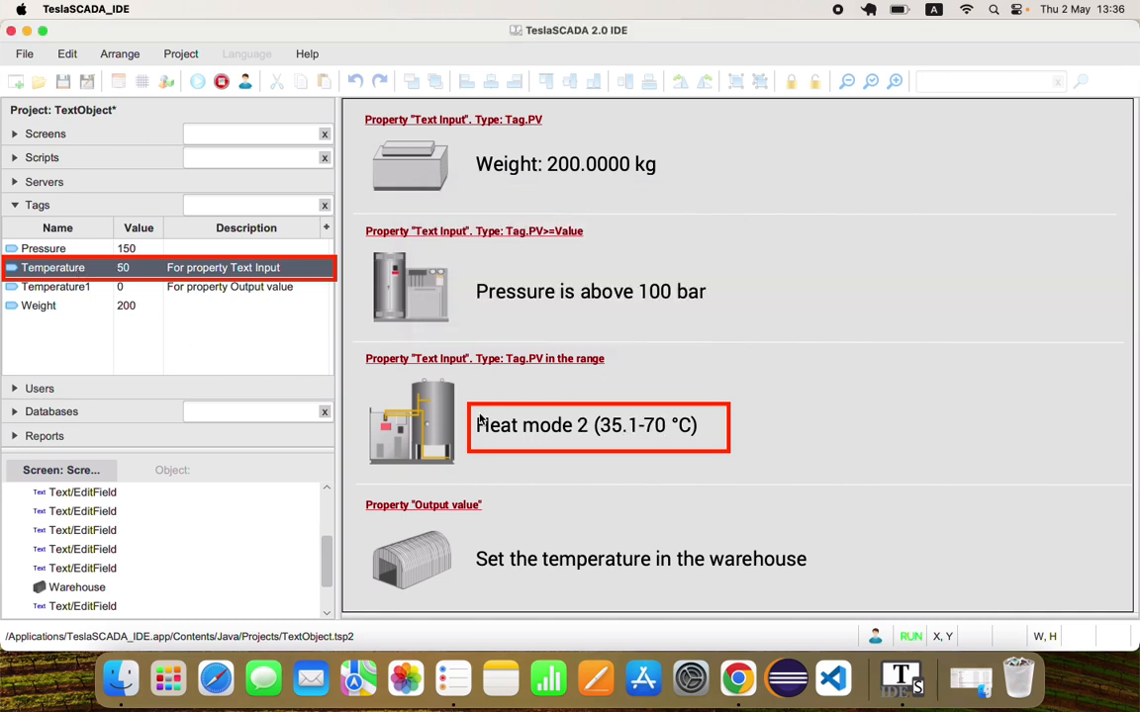
Set the Temperature tag's value to 99 and stop the running project.
double_click(126, 268)
type("99")
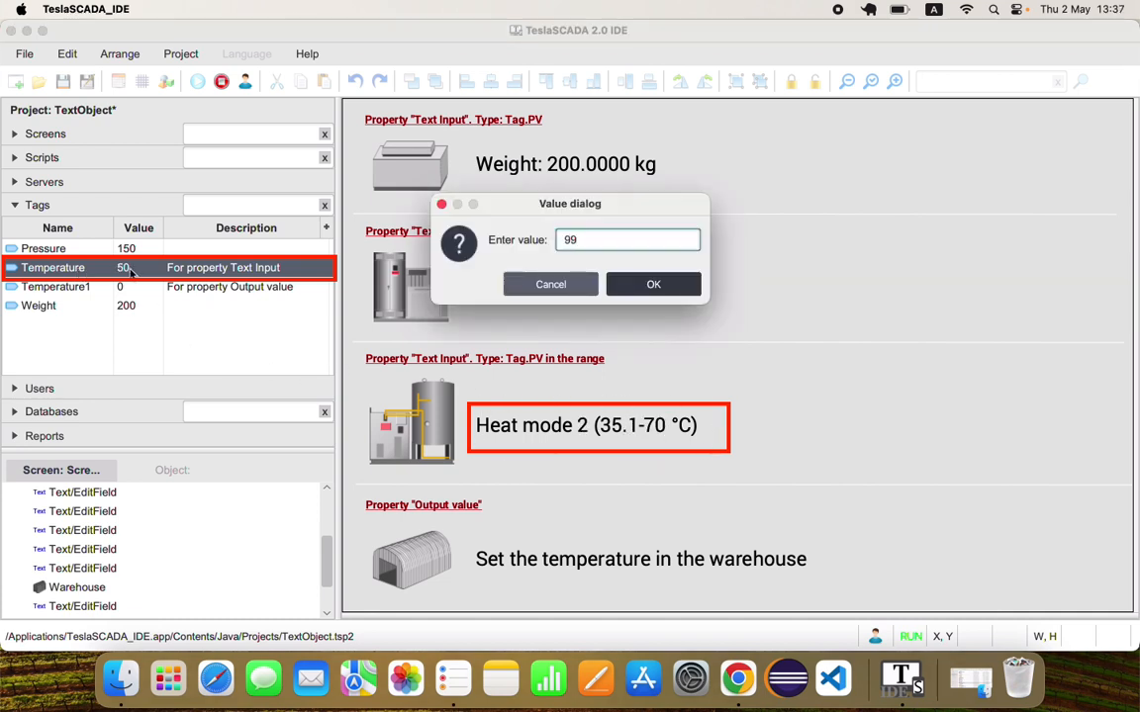
key("Return")
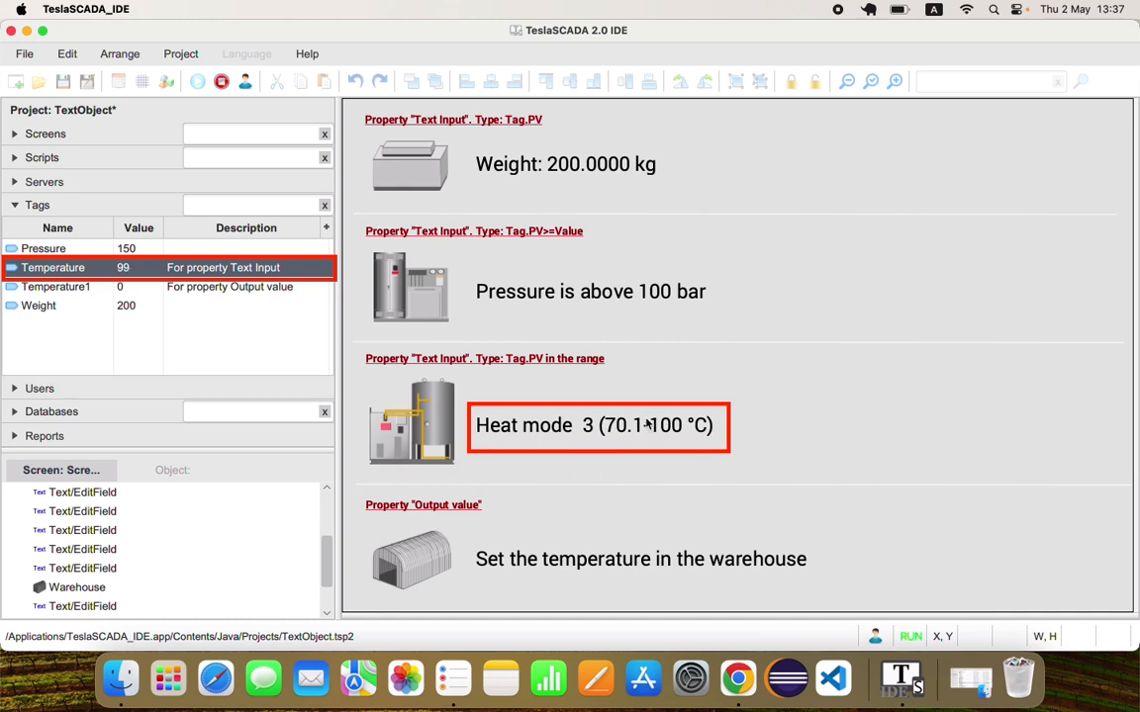
left_click(222, 83)
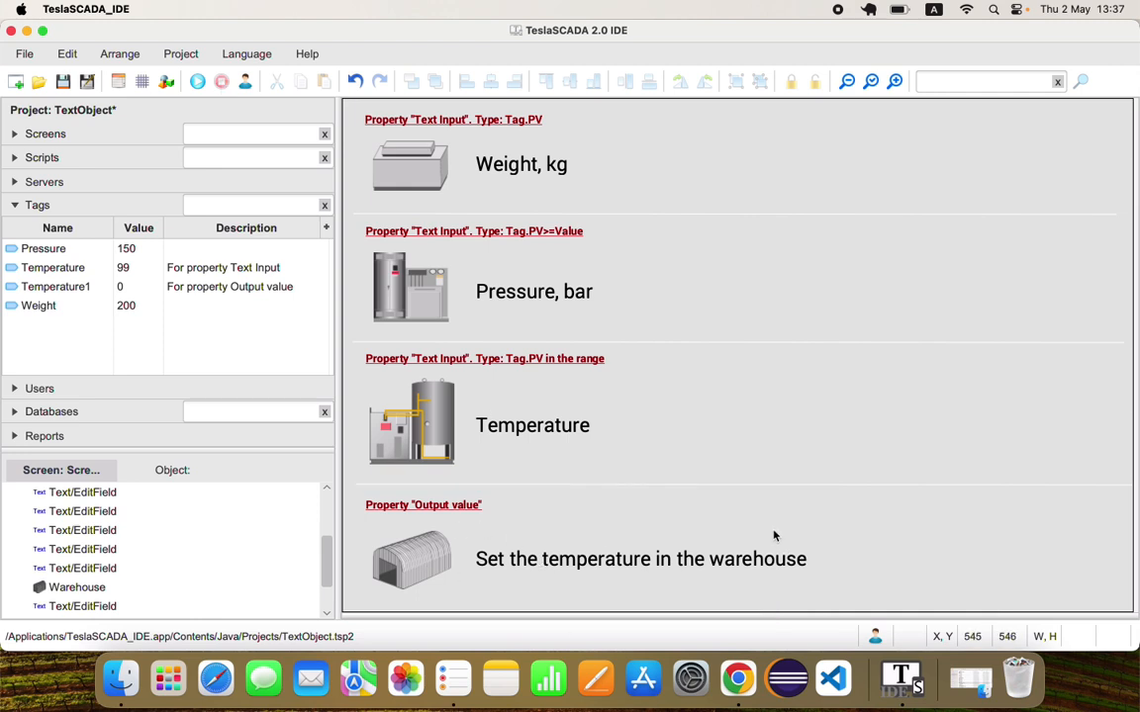
Examine the access mode options in the Temperature1 tag's properties and close them without changes.
double_click(107, 287)
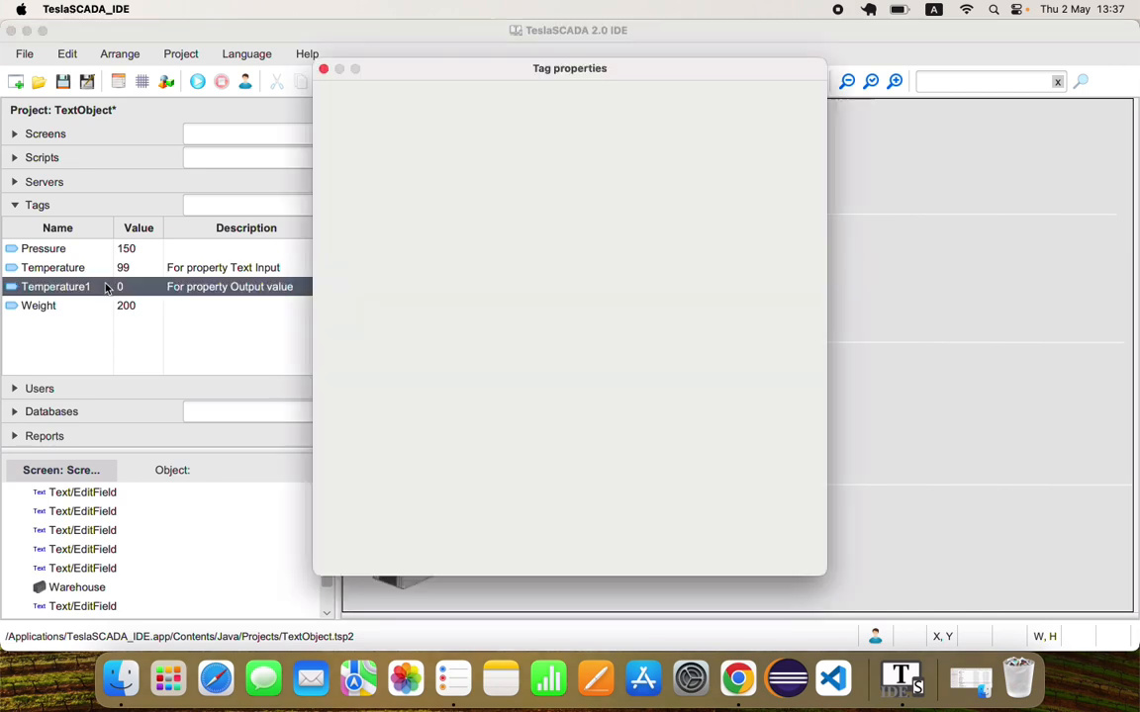
left_click(810, 248)
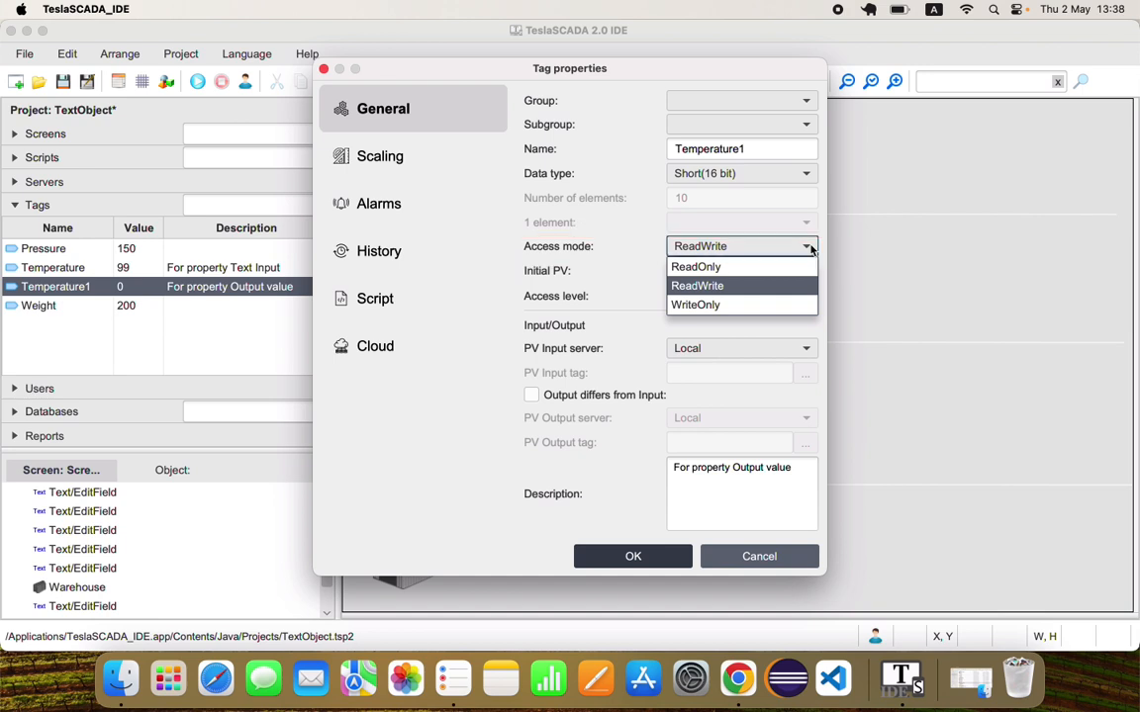
left_click(799, 564)
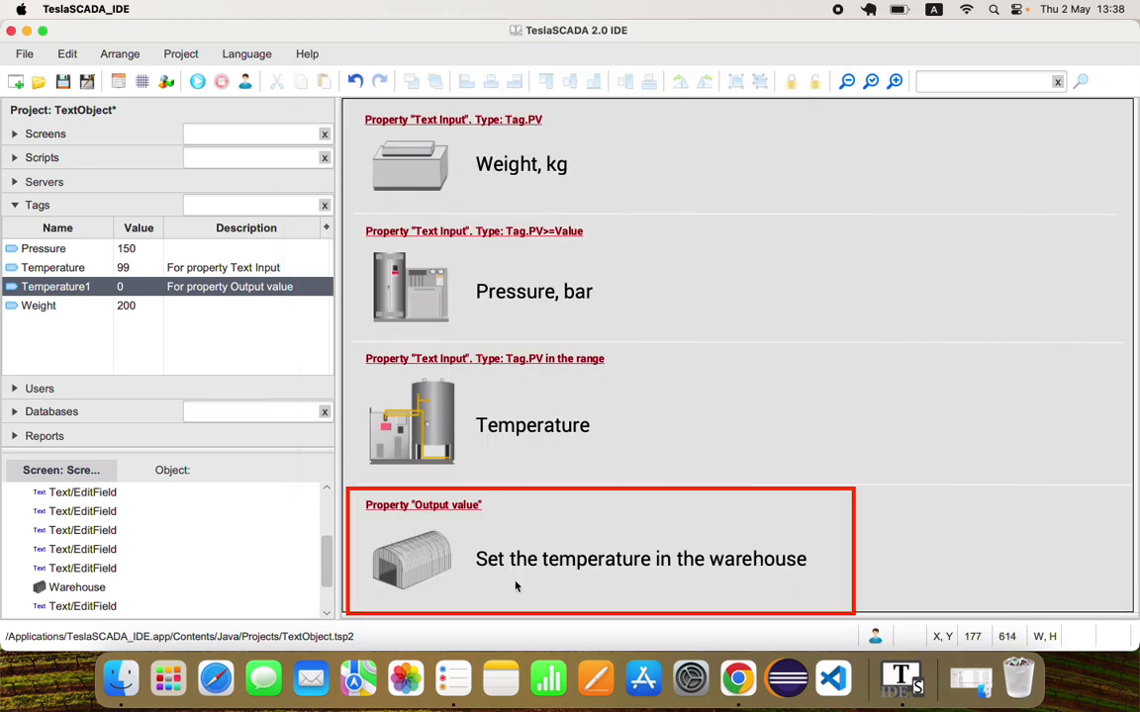
Examine the tag and title in the Output value property of the "Set the temperature in the warehouse" text, and close without changes.
double_click(588, 563)
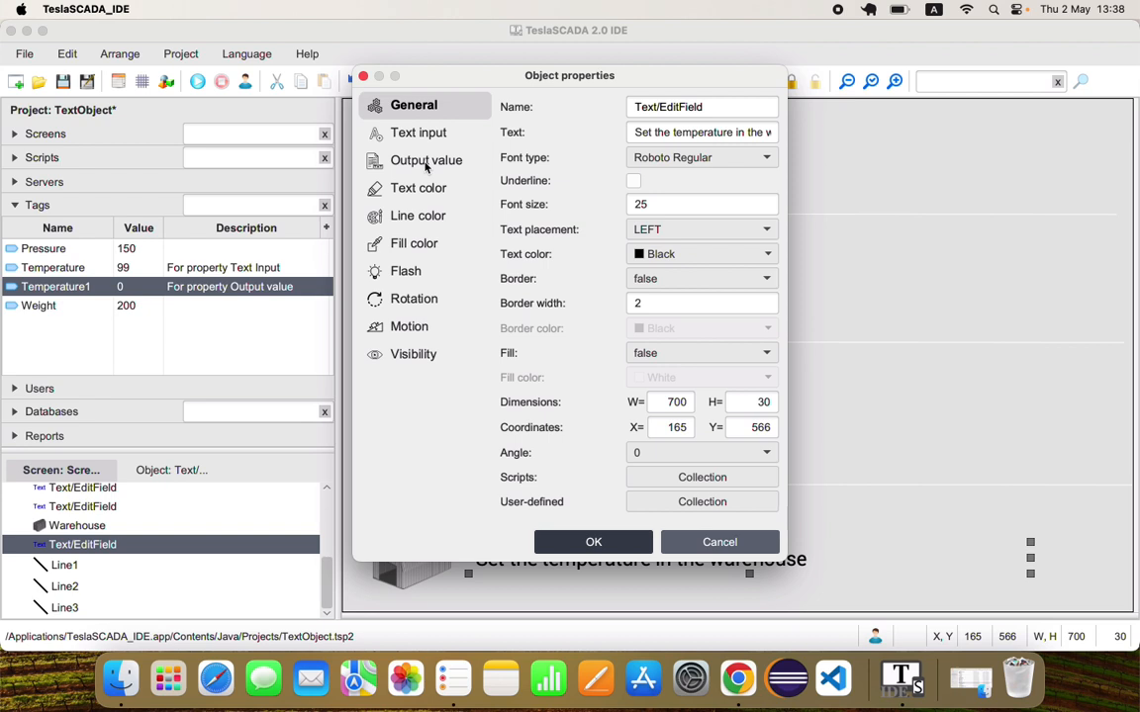
left_click(426, 162)
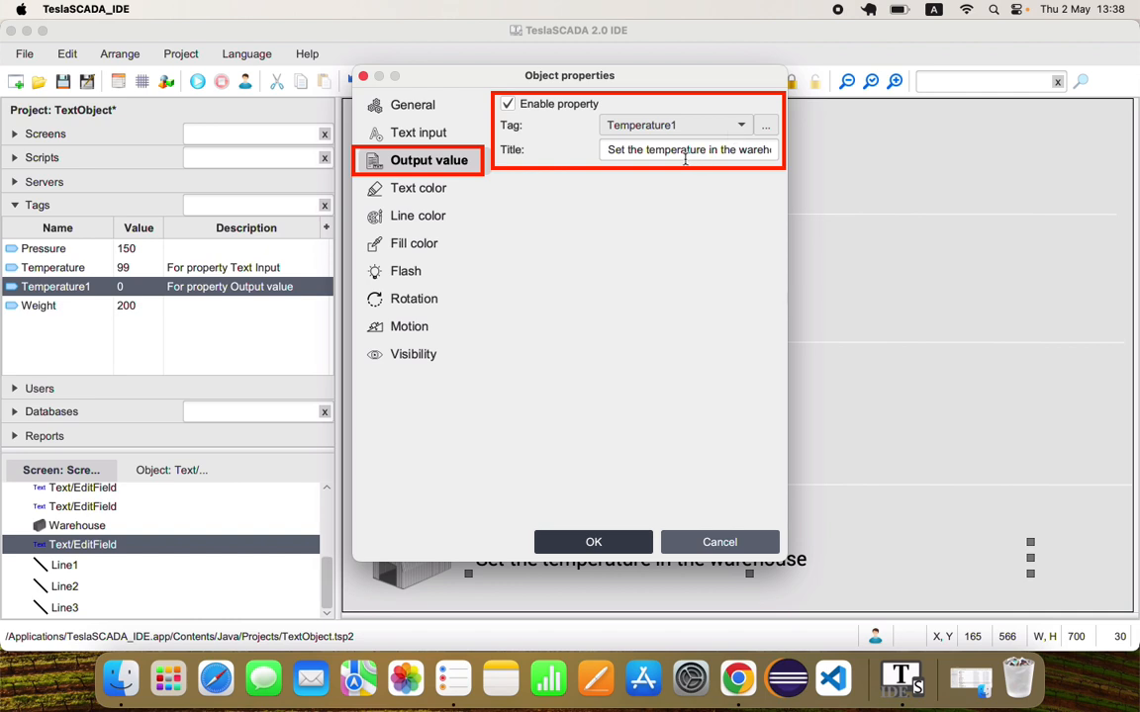
left_click_drag(610, 150, 850, 154)
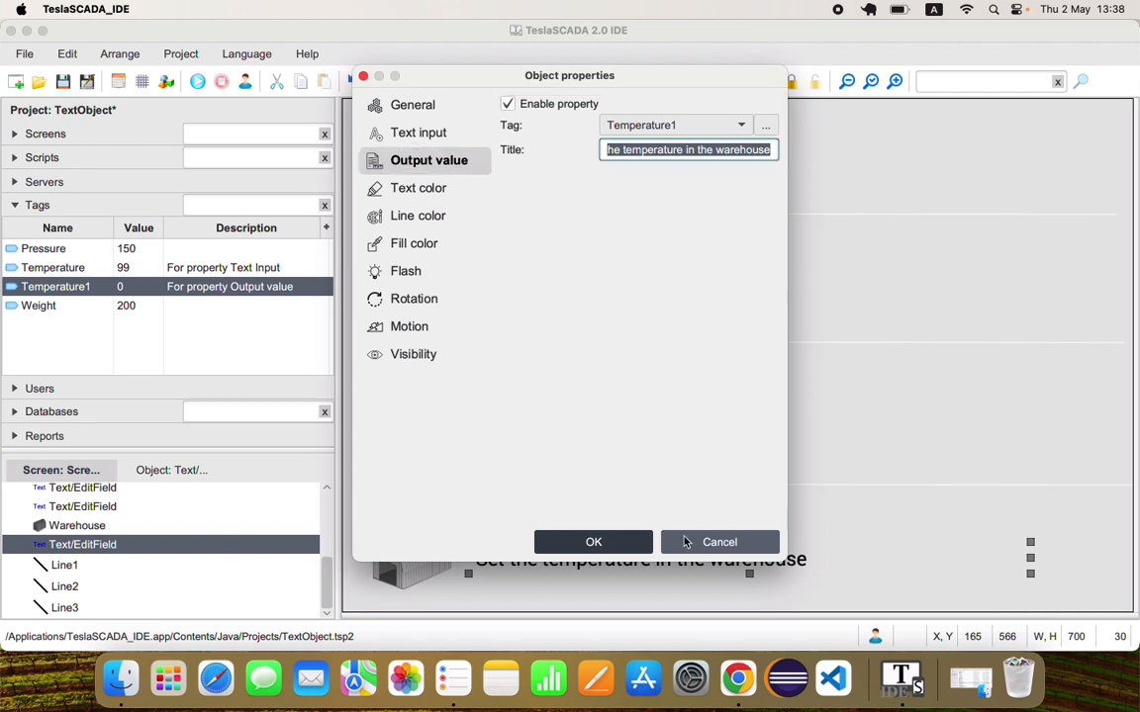
left_click(688, 542)
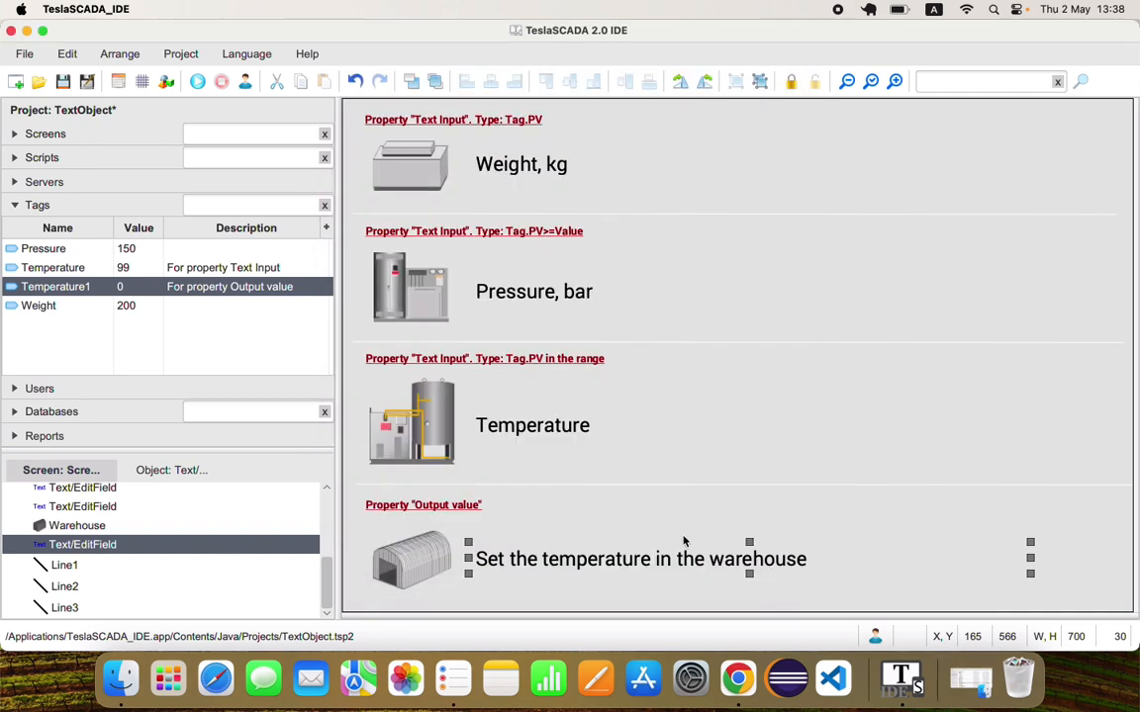
Run the project and enter 12 for Temperature1 through the "Set the temperature in the warehouse" text object.
left_click(198, 82)
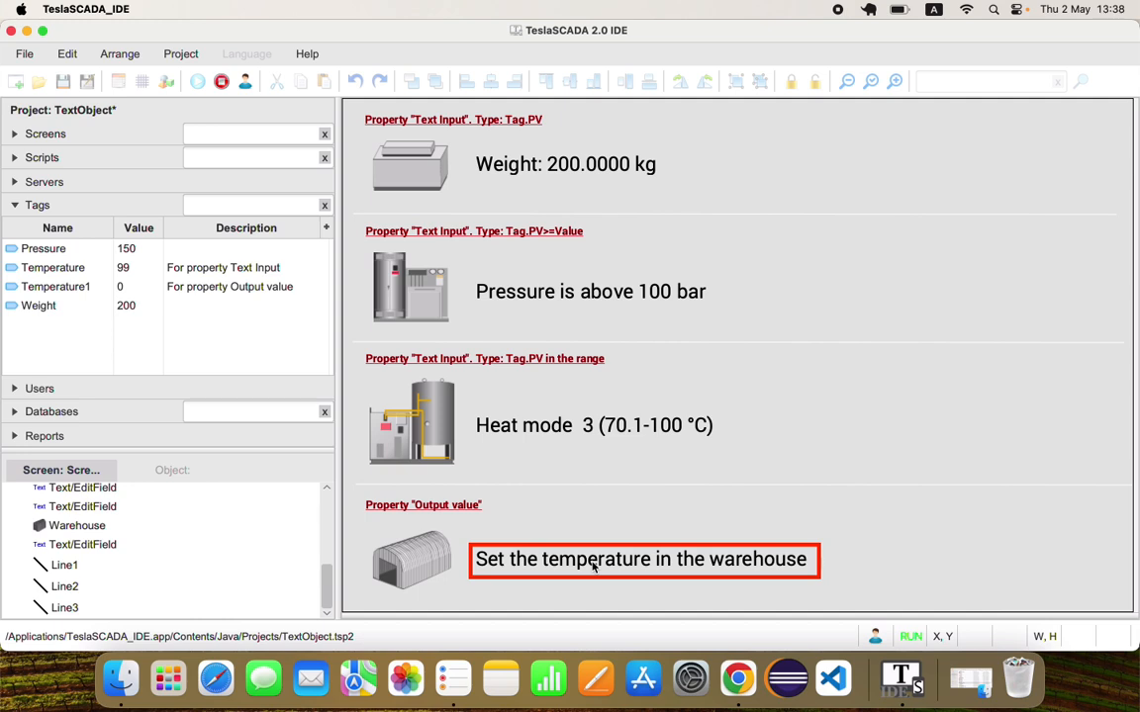
left_click(593, 565)
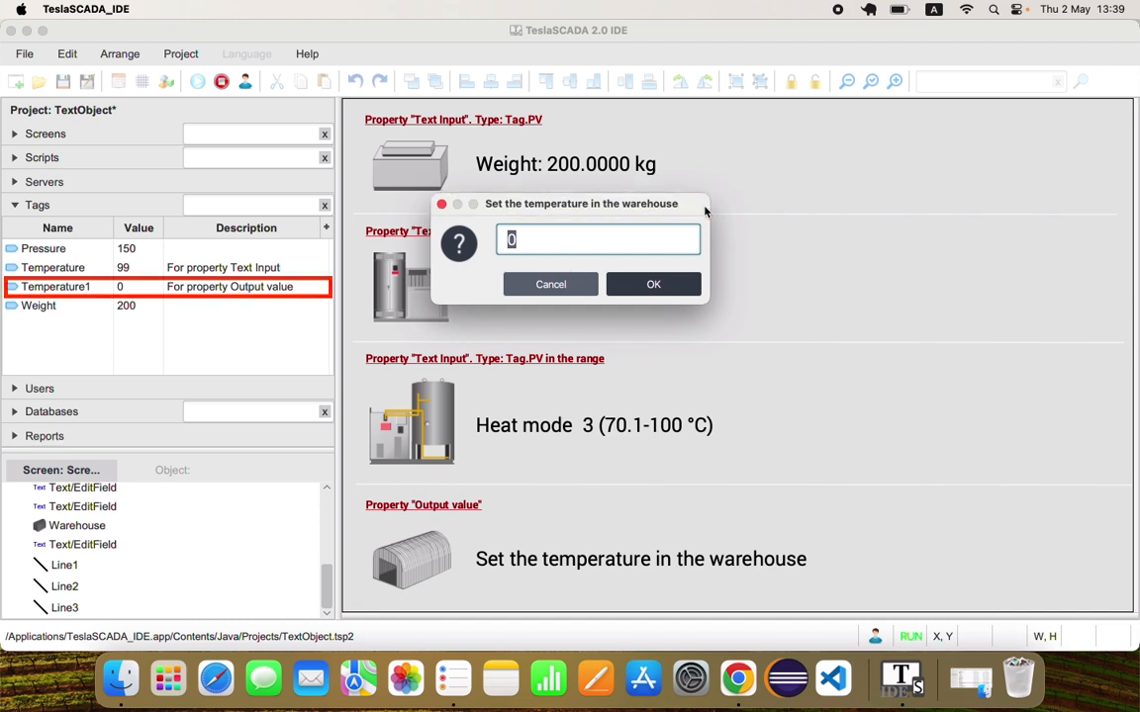
type("12")
key("Return")
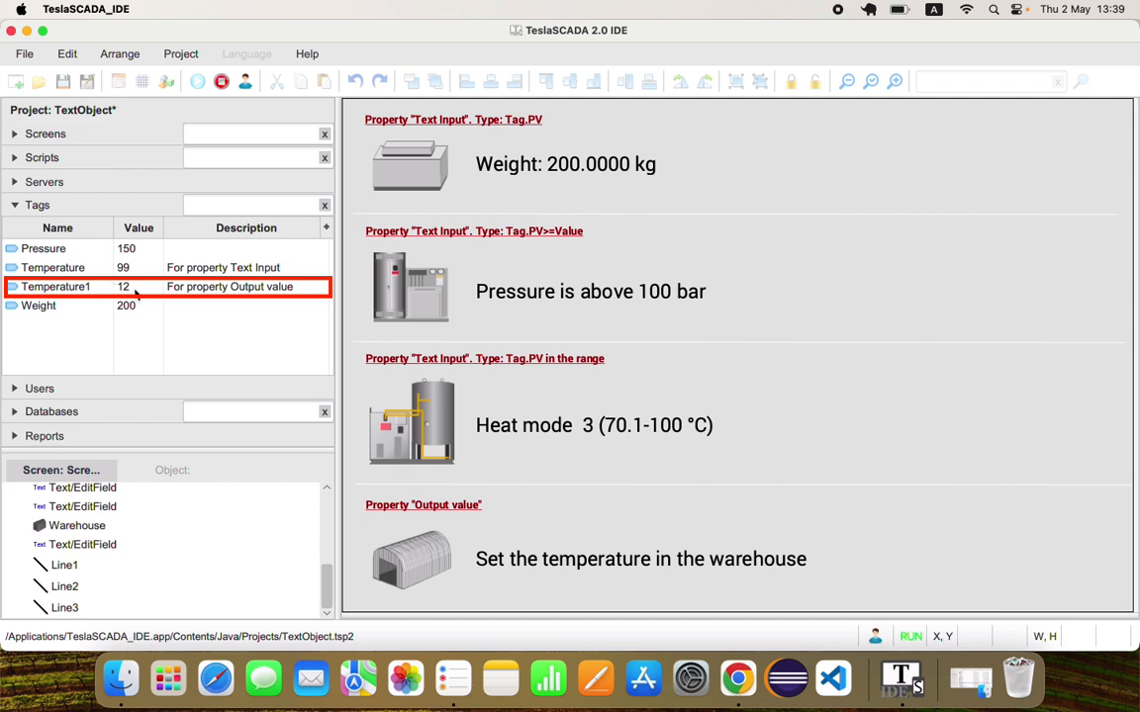
Enter 16 as the new warehouse temperature through the text object in the running project.
left_click(561, 563)
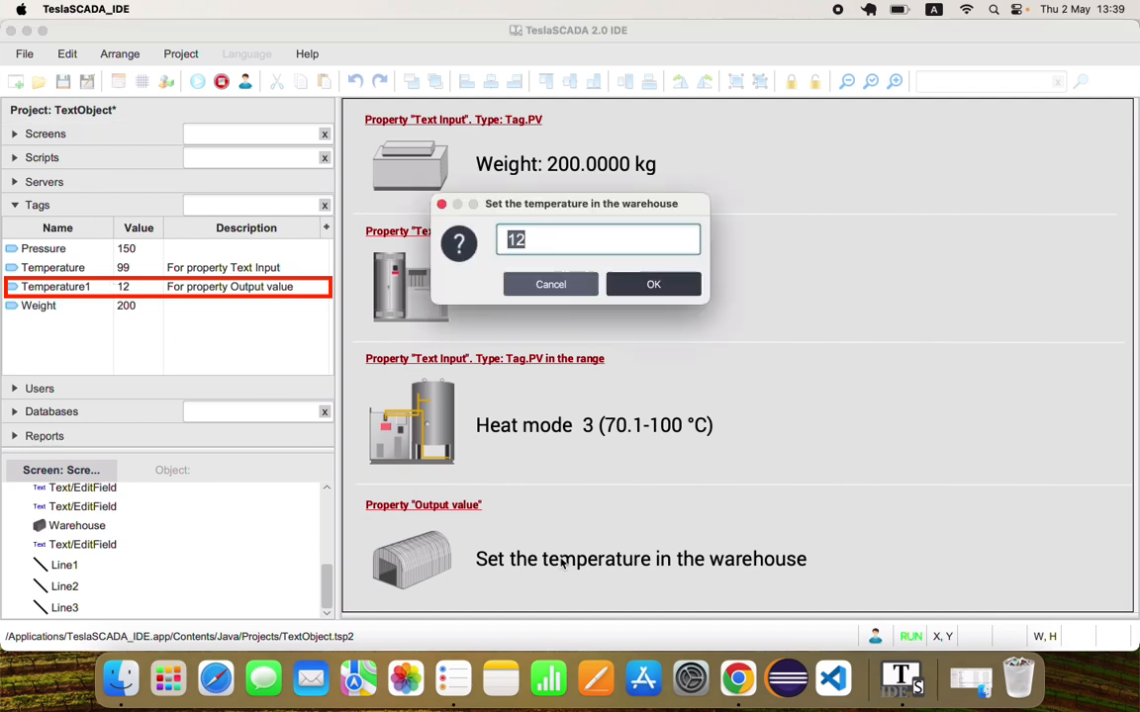
type("16")
key("Return")
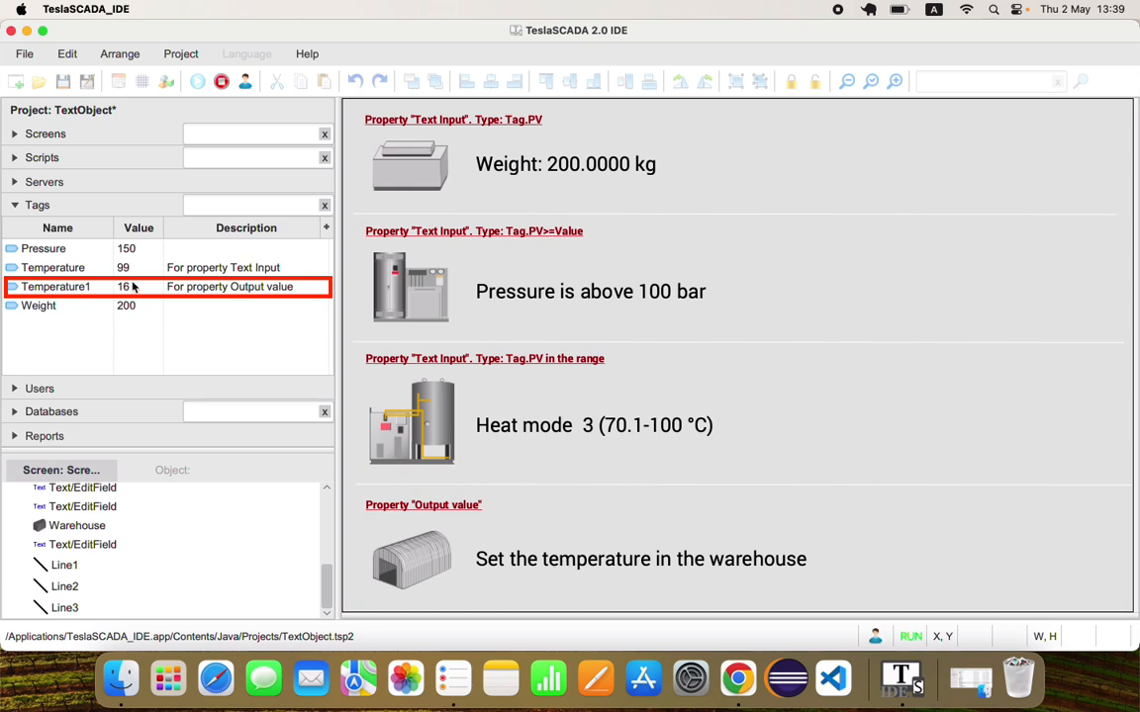